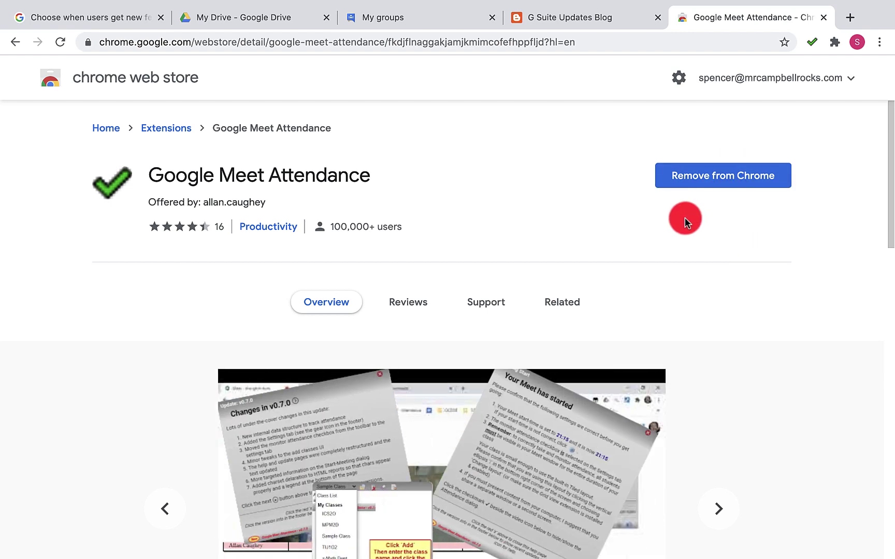
# - Start a new Meet from the Attendance extension, clear the previous checks, and shift its panel right
pyautogui.scroll(-2, 708, 294)
pyautogui.scroll(2, 707, 297)
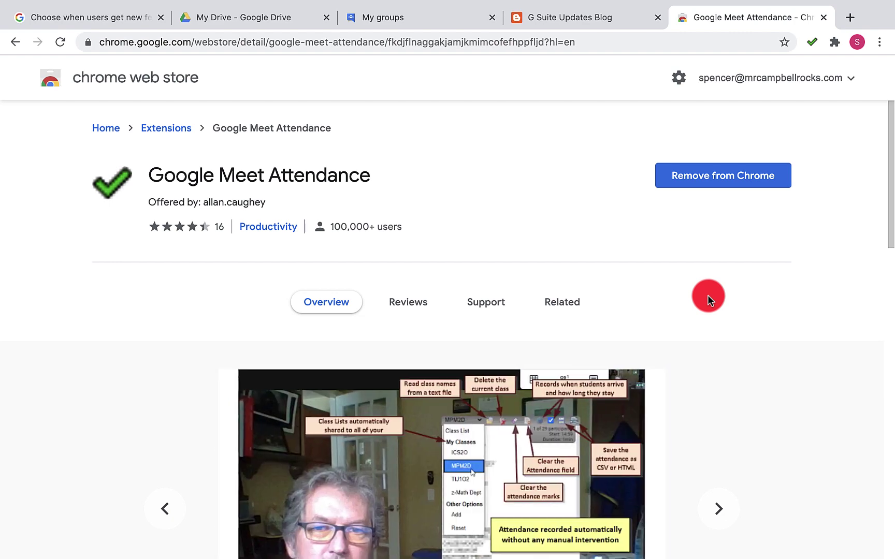
pyautogui.scroll(-4, 707, 294)
pyautogui.scroll(4, 775, 316)
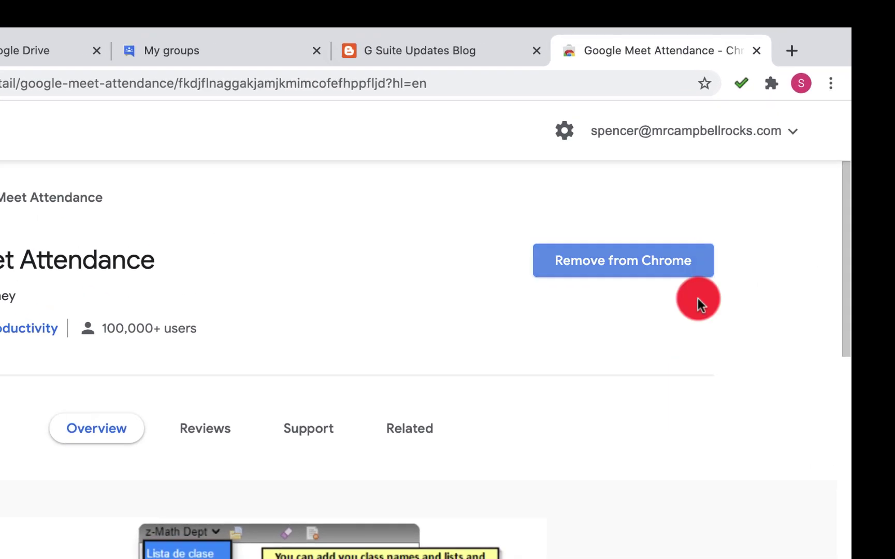
pyautogui.click(811, 43)
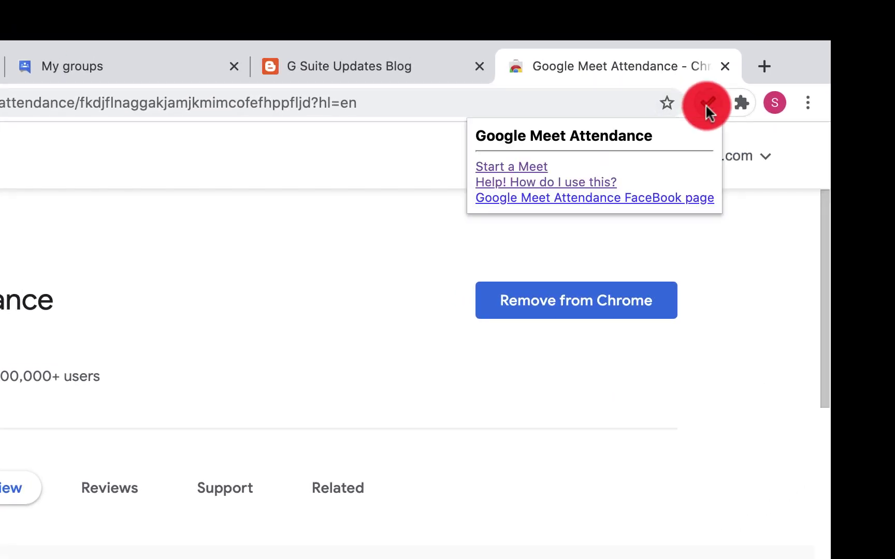
pyautogui.click(536, 167)
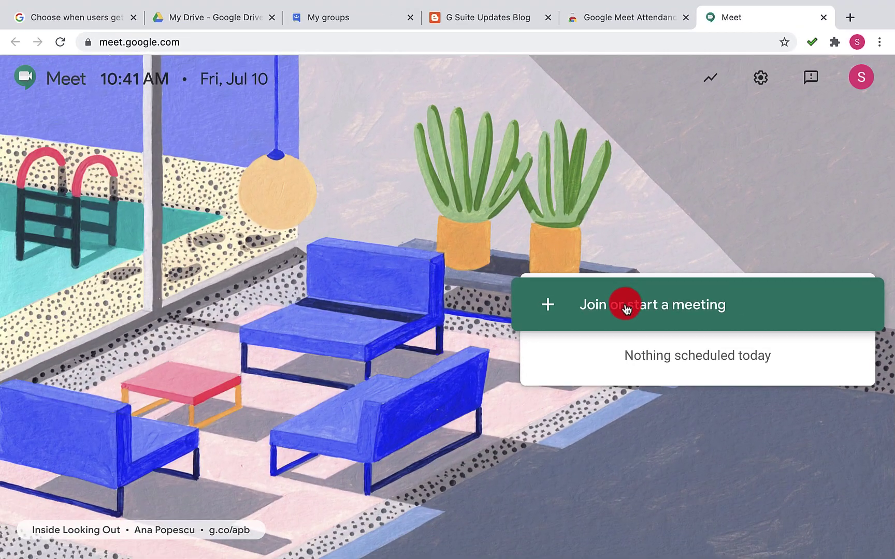
pyautogui.click(625, 305)
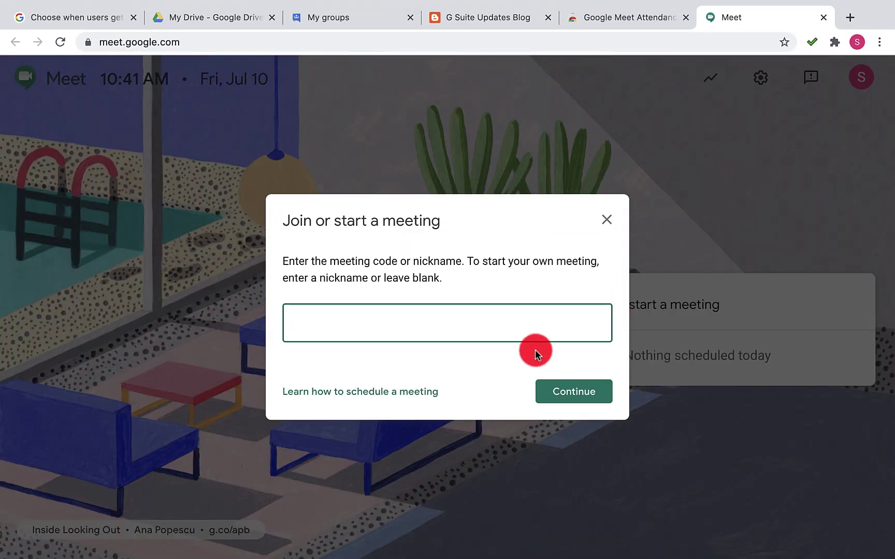
pyautogui.write('test')
pyautogui.press('Return')
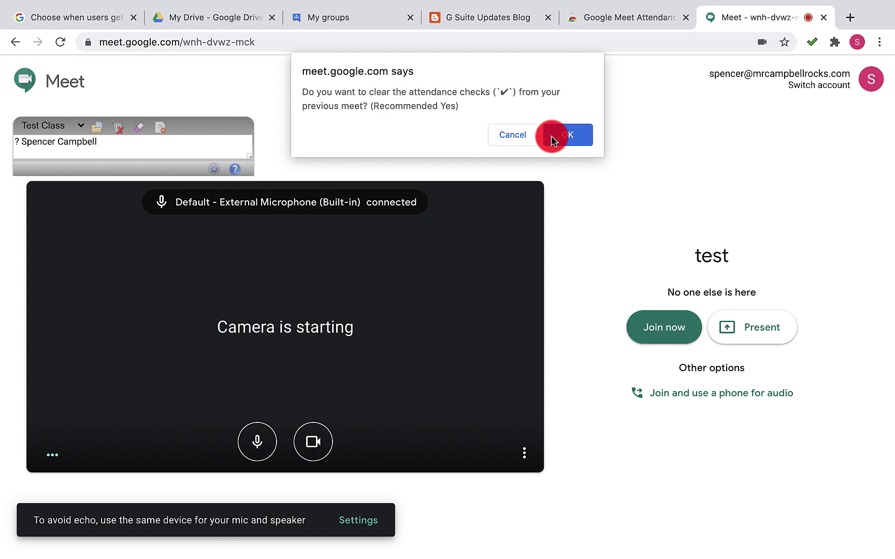
pyautogui.click(568, 134)
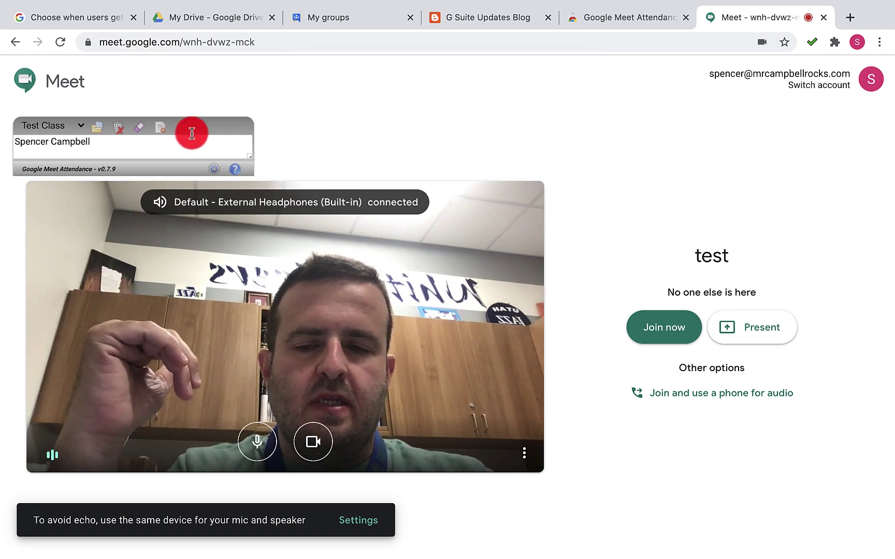
pyautogui.moveTo(201, 122)
pyautogui.mouseDown()
pyautogui.moveTo(306, 120)
pyautogui.moveTo(303, 107)
pyautogui.mouseUp()
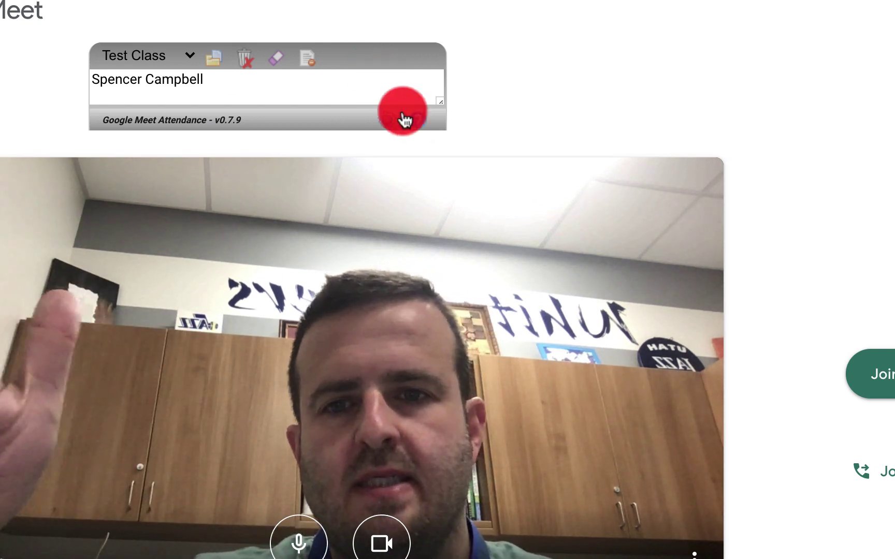
# - Open the extension's help, mute the microphone, and switch to the extension's Settings page
pyautogui.click(415, 122)
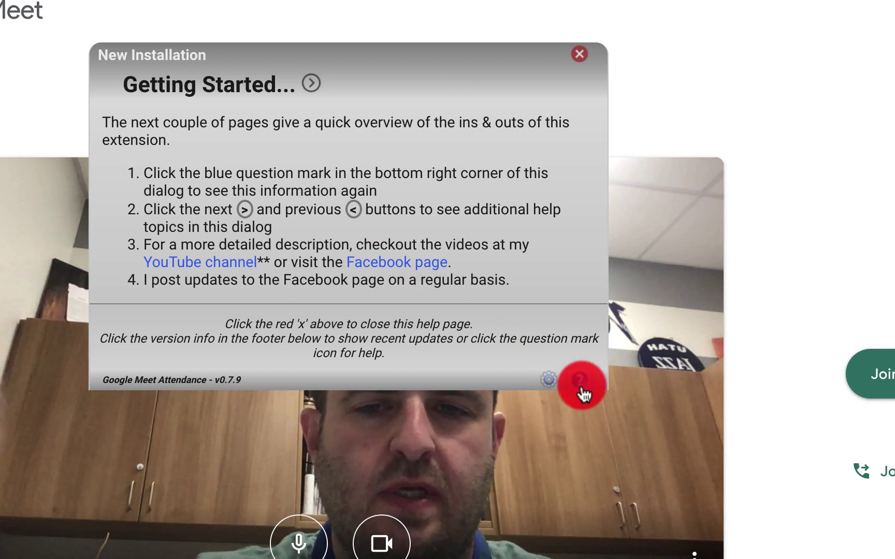
pyautogui.click(302, 534)
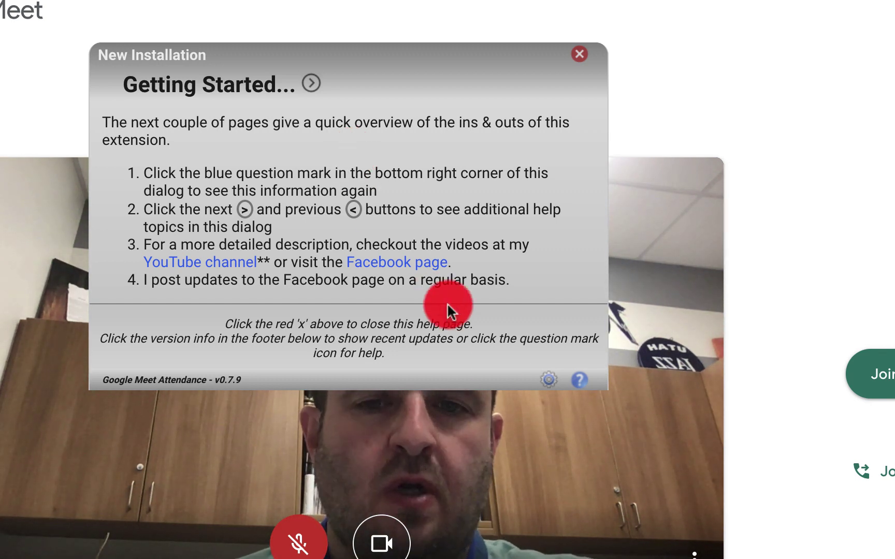
pyautogui.click(548, 380)
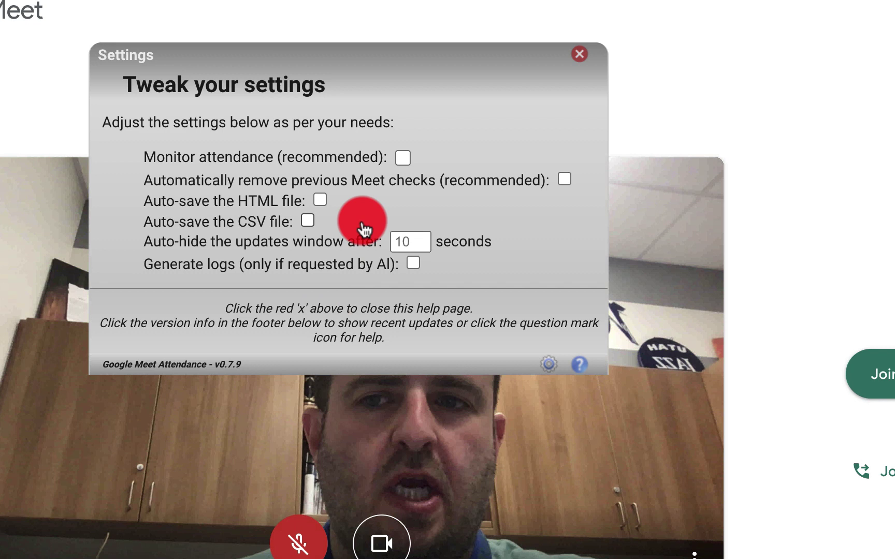
# - Enable Monitor attendance, automatic removal of previous Meet checks, and CSV auto-save
pyautogui.click(402, 156)
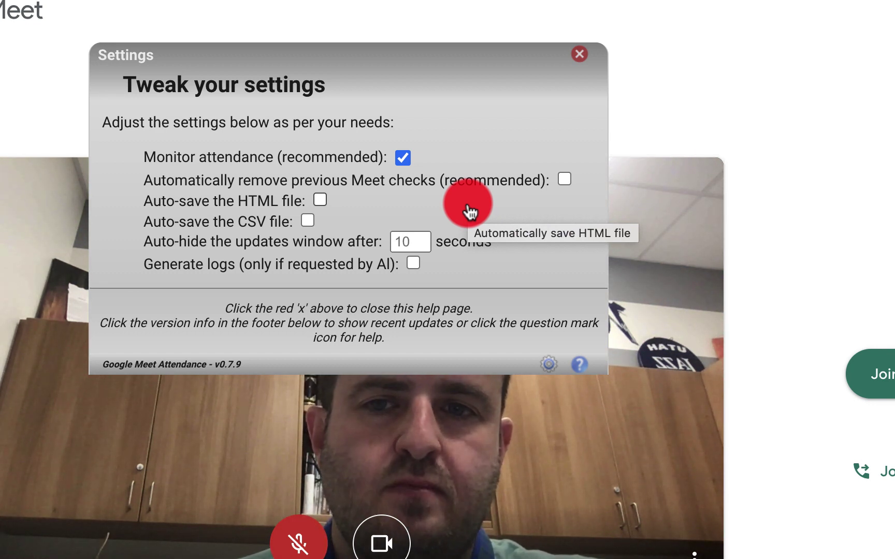
pyautogui.click(562, 179)
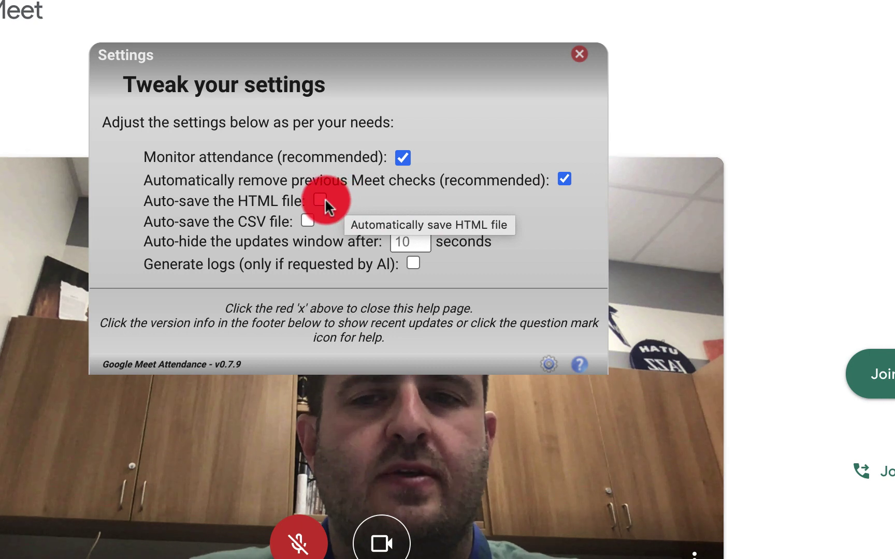
pyautogui.click(304, 222)
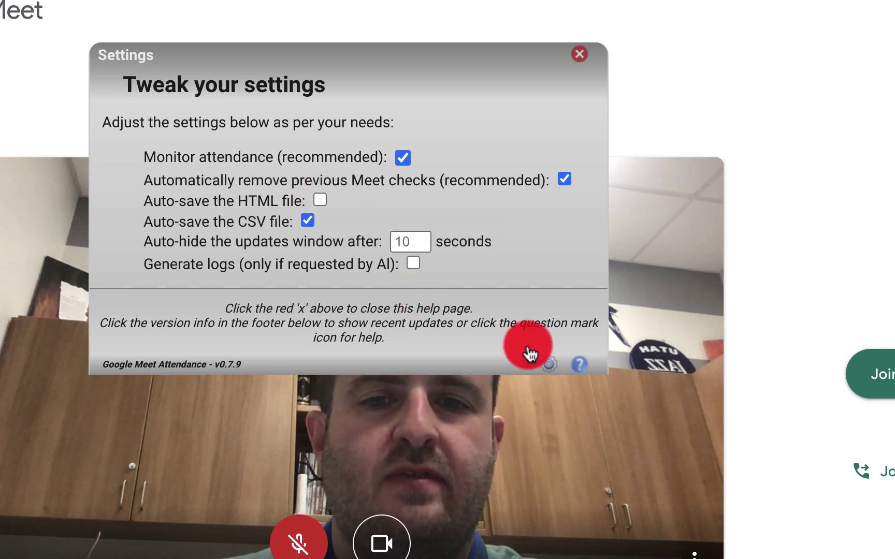
pyautogui.click(580, 367)
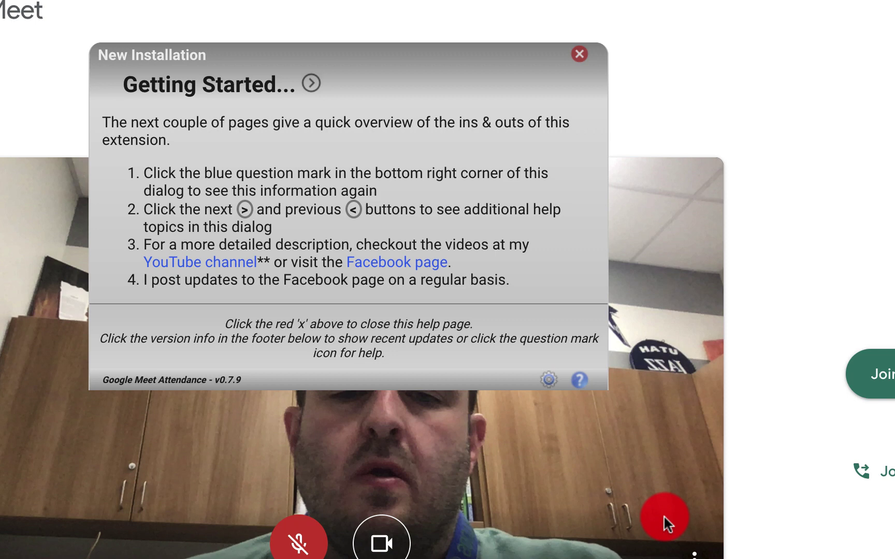
# - Open Meet's audio settings and reposition the attendance help dialog at the upper left
pyautogui.click(693, 552)
pyautogui.click(669, 413)
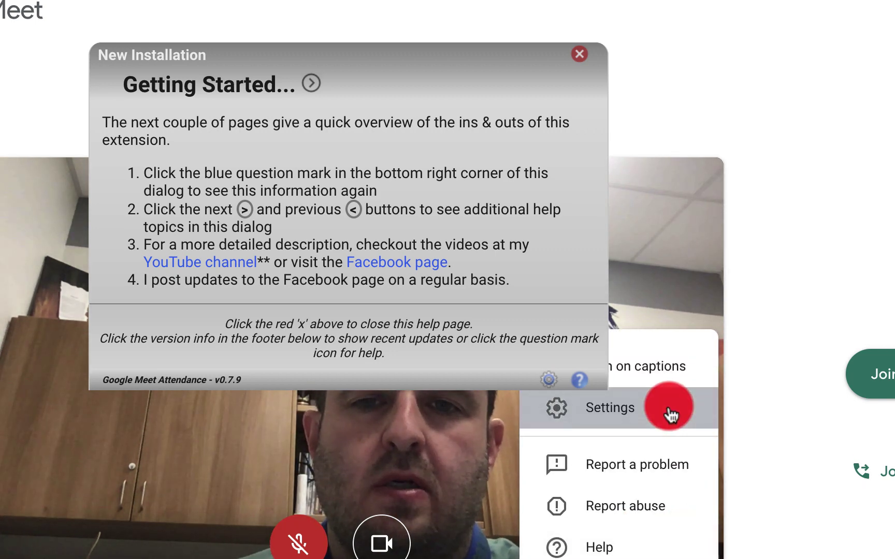
pyautogui.moveTo(479, 61)
pyautogui.mouseDown()
pyautogui.moveTo(351, 43)
pyautogui.moveTo(204, 209)
pyautogui.moveTo(369, 443)
pyautogui.moveTo(729, 449)
pyautogui.moveTo(891, 344)
pyautogui.moveTo(894, 143)
pyautogui.mouseUp()
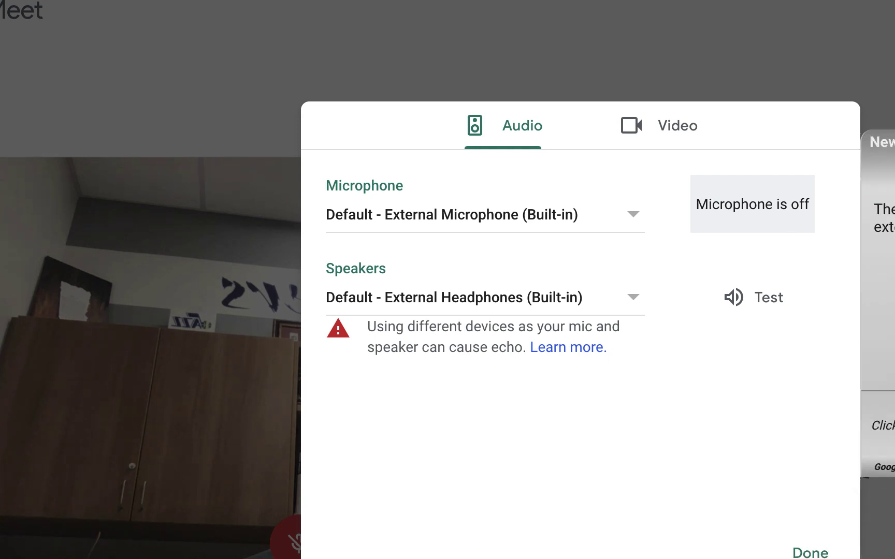
pyautogui.moveTo(891, 143)
pyautogui.mouseDown()
pyautogui.moveTo(466, 154)
pyautogui.moveTo(280, 102)
pyautogui.mouseUp()
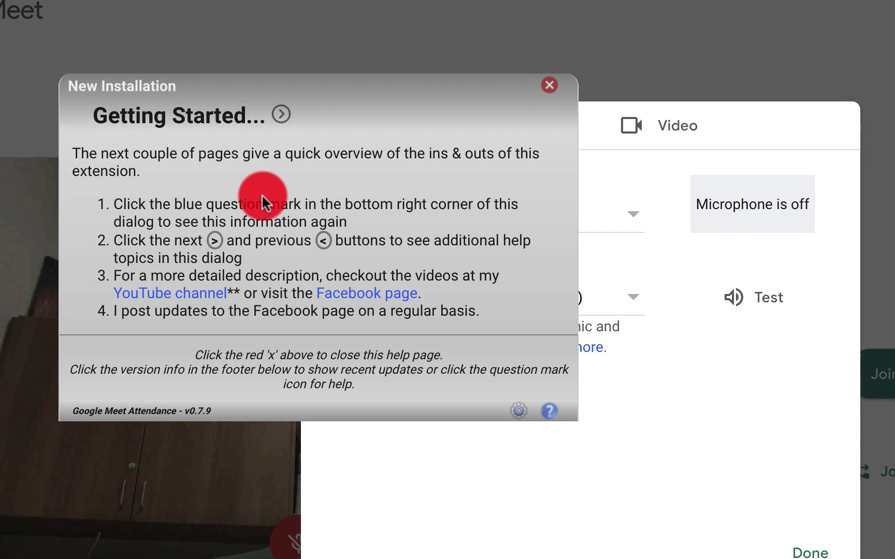
# - Close Meet's audio settings and page through the help to the Starting the Meet page
pyautogui.click(280, 114)
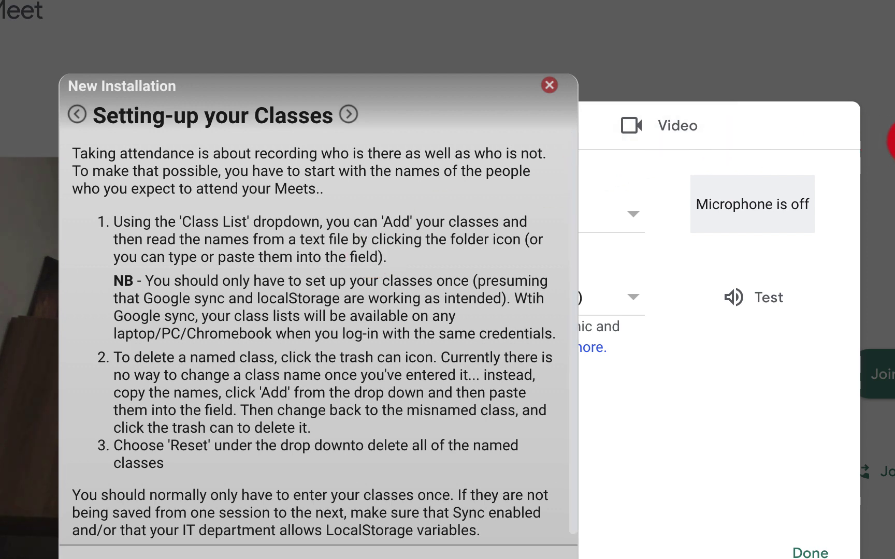
pyautogui.click(811, 552)
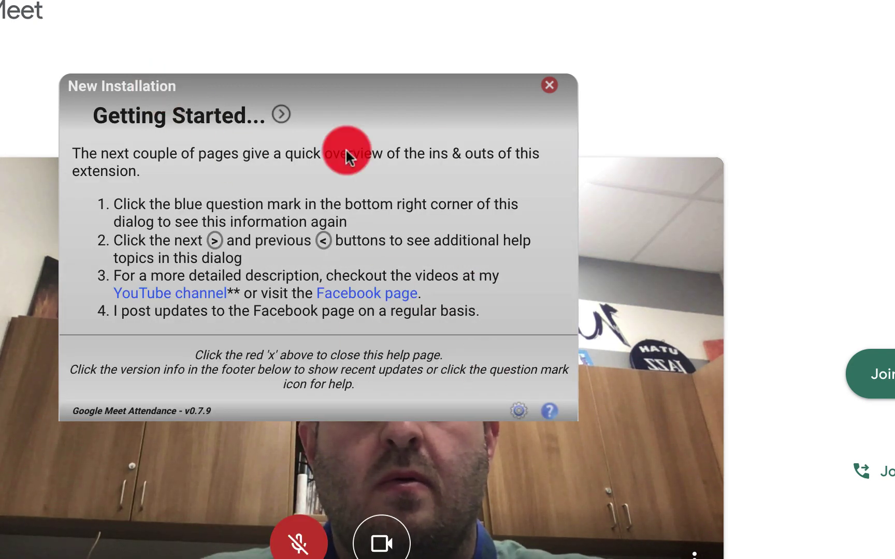
pyautogui.click(284, 115)
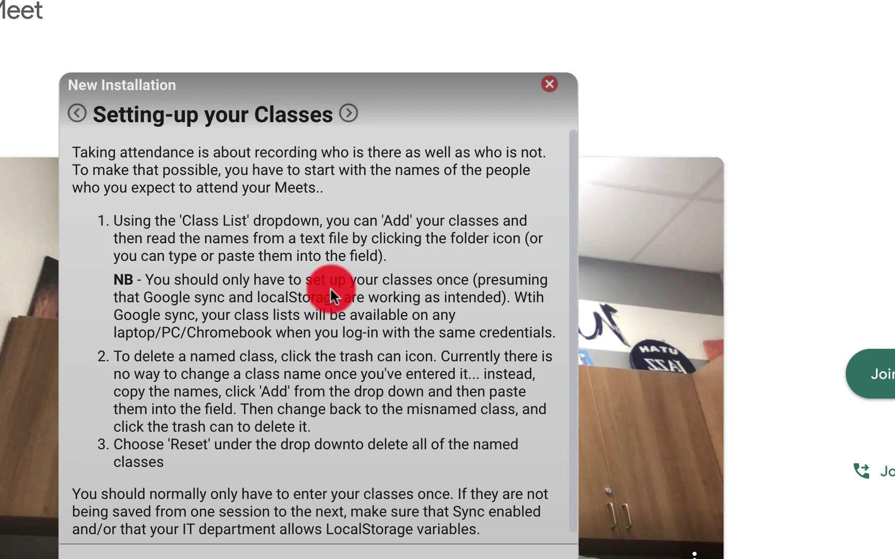
pyautogui.click(349, 114)
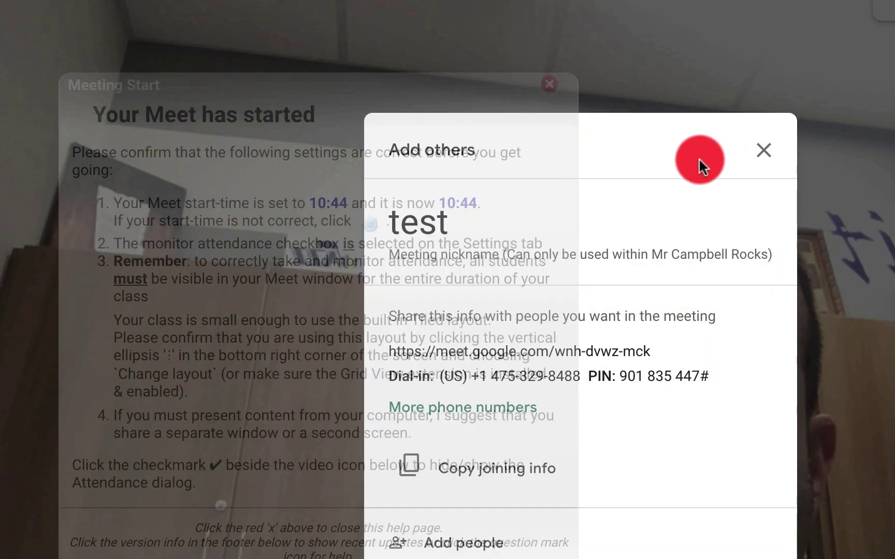
# - Close the Add others joining info to reveal the meeting view
pyautogui.click(760, 158)
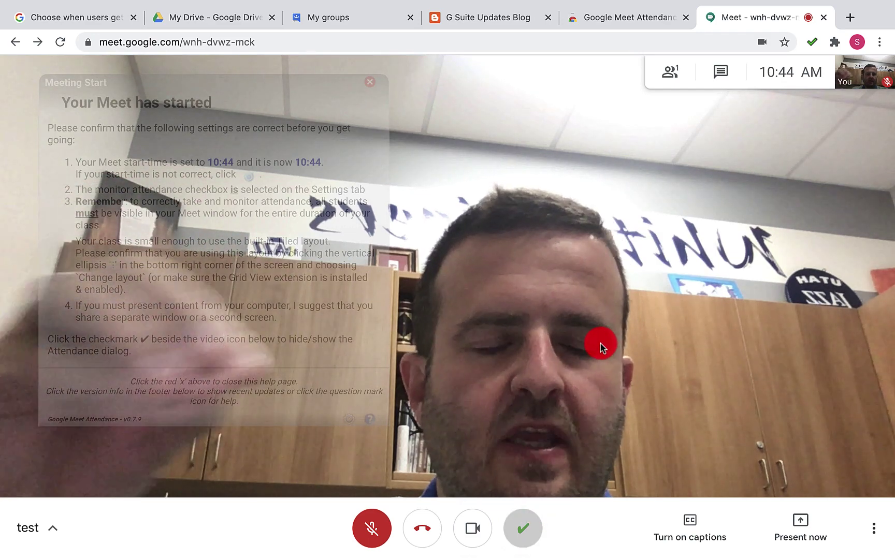
# - Switch the meeting to the Tiled layout
pyautogui.click(869, 538)
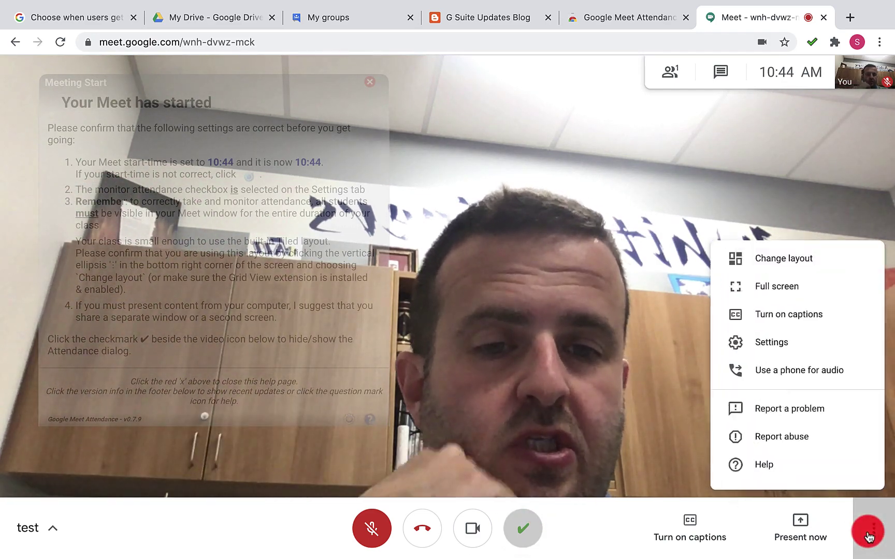
pyautogui.click(786, 256)
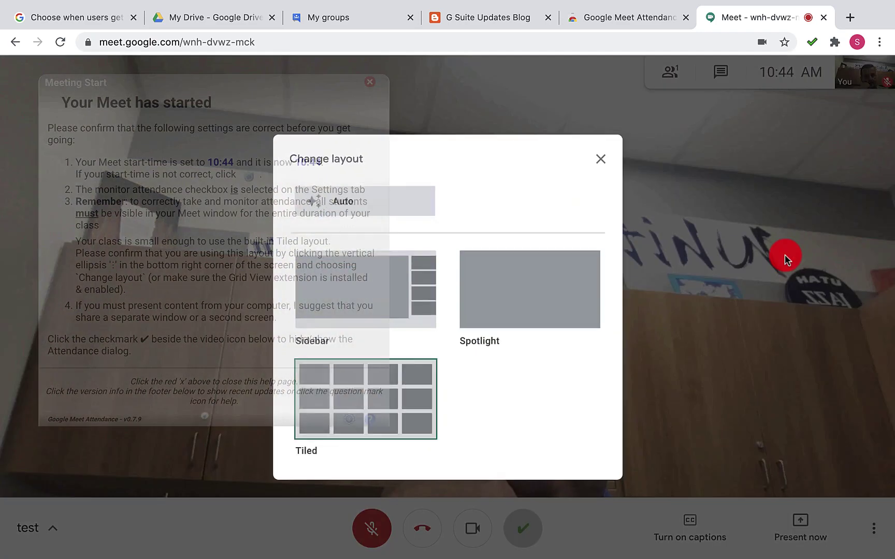
pyautogui.click(427, 397)
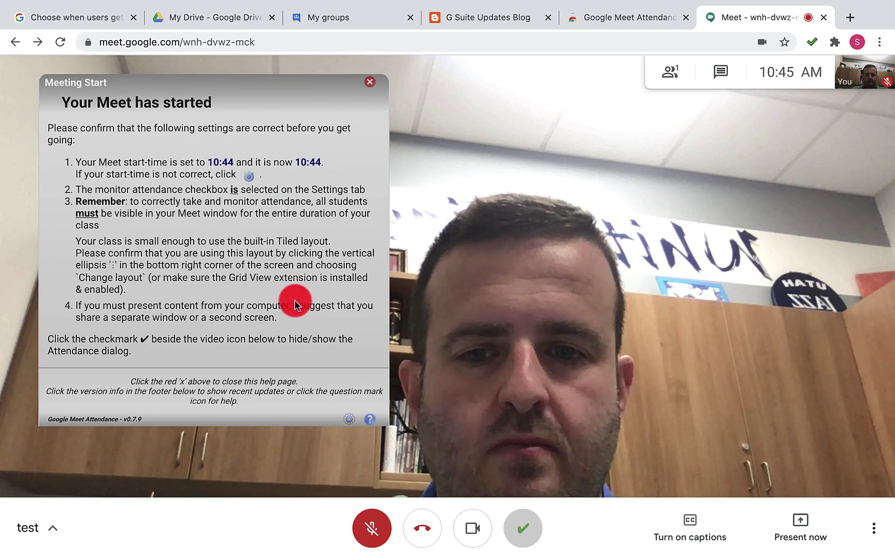
# - Review the extension's Settings, then add a new attendance class named 'TEst Class'
pyautogui.click(349, 420)
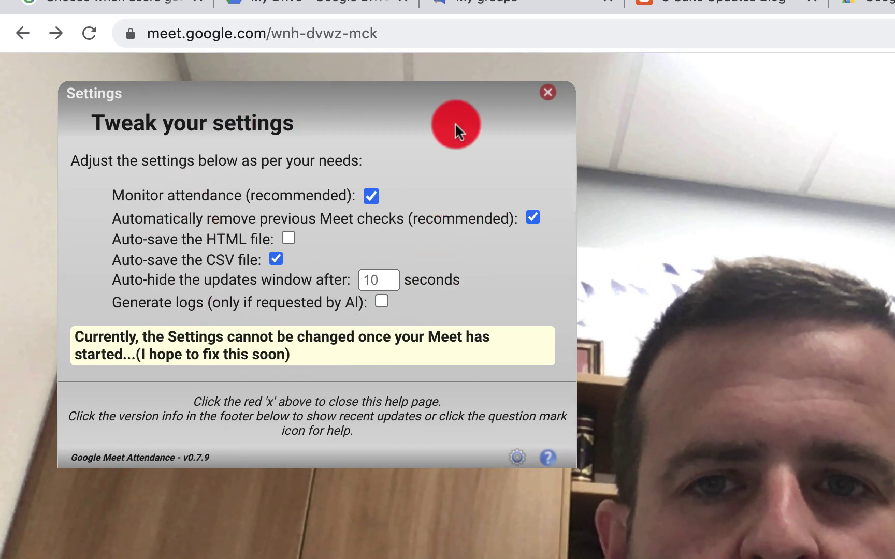
pyautogui.click(544, 94)
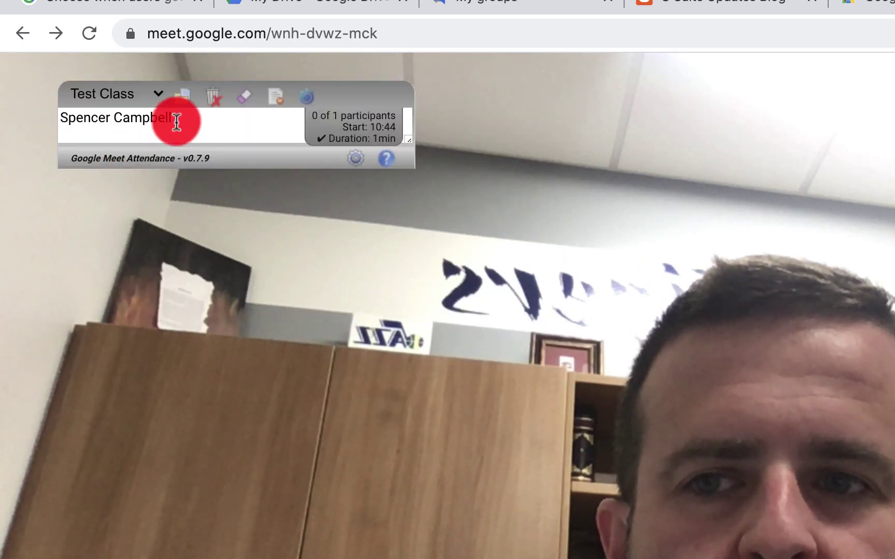
pyautogui.click(157, 96)
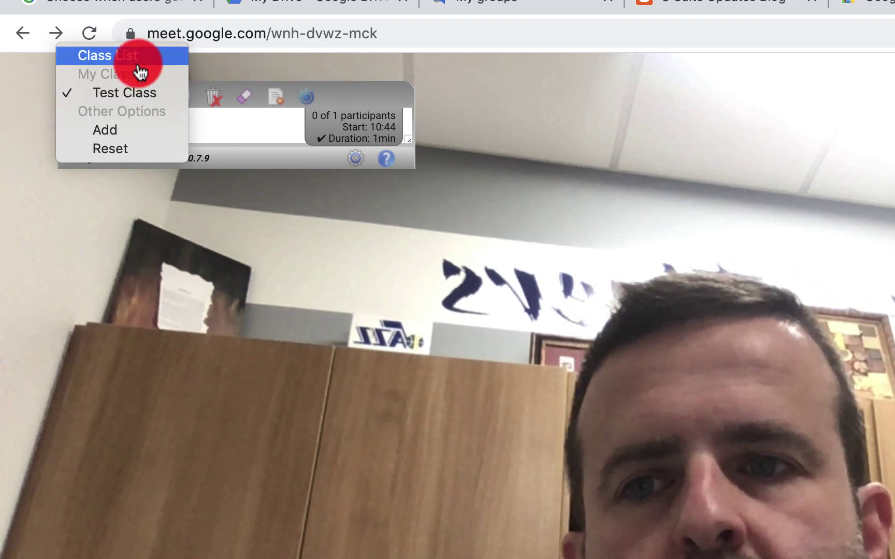
pyautogui.click(135, 130)
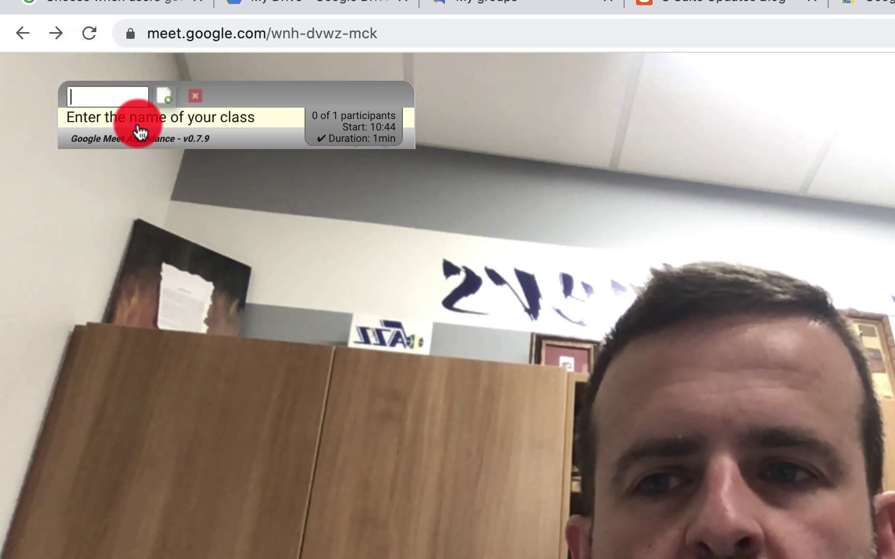
pyautogui.click(137, 104)
pyautogui.write('TEst ')
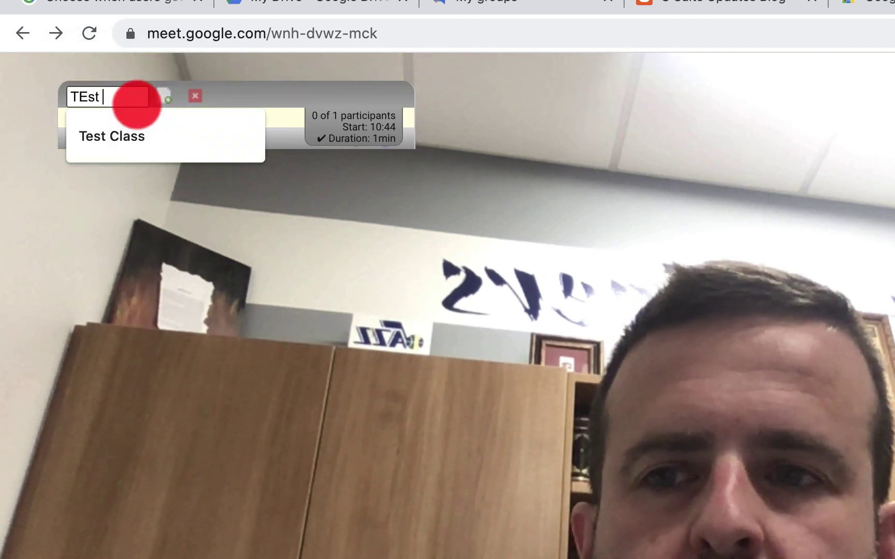
pyautogui.write('Class 2')
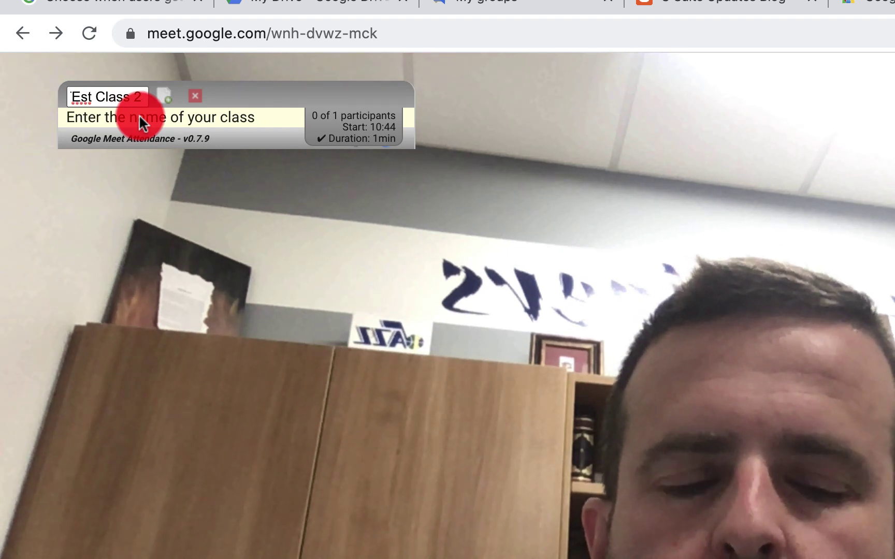
pyautogui.click(164, 97)
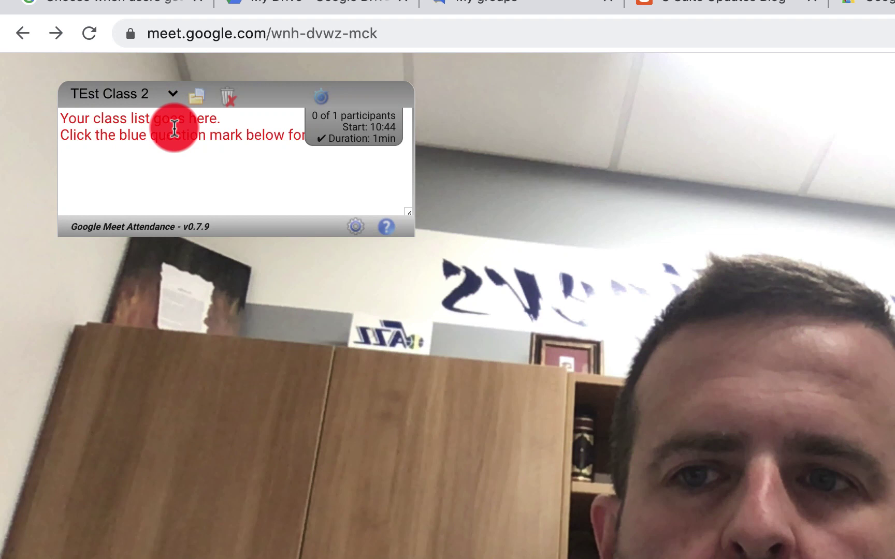
# - Fill in the five-student class list, correcting the last name, and expand the list
pyautogui.click(191, 121)
pyautogui.write('Mr Campbell')
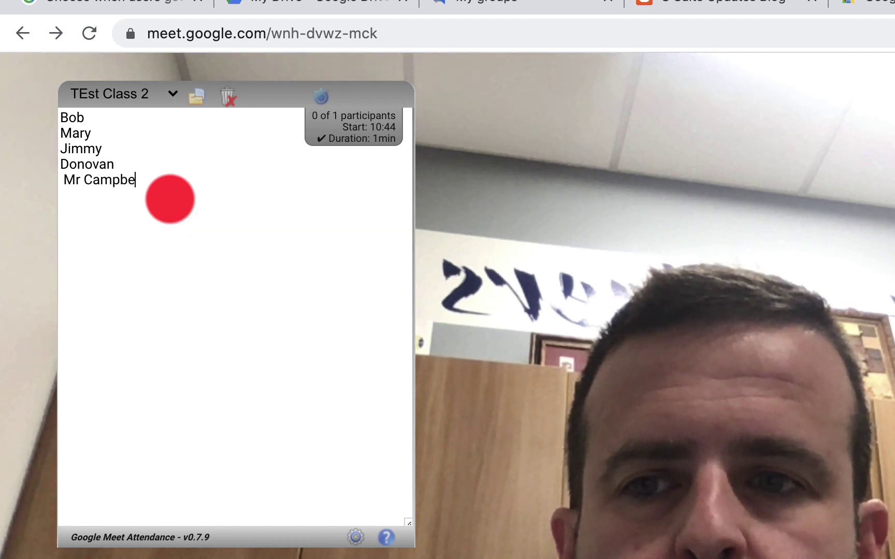
pyautogui.moveTo(173, 186); pyautogui.dragTo(66, 186)
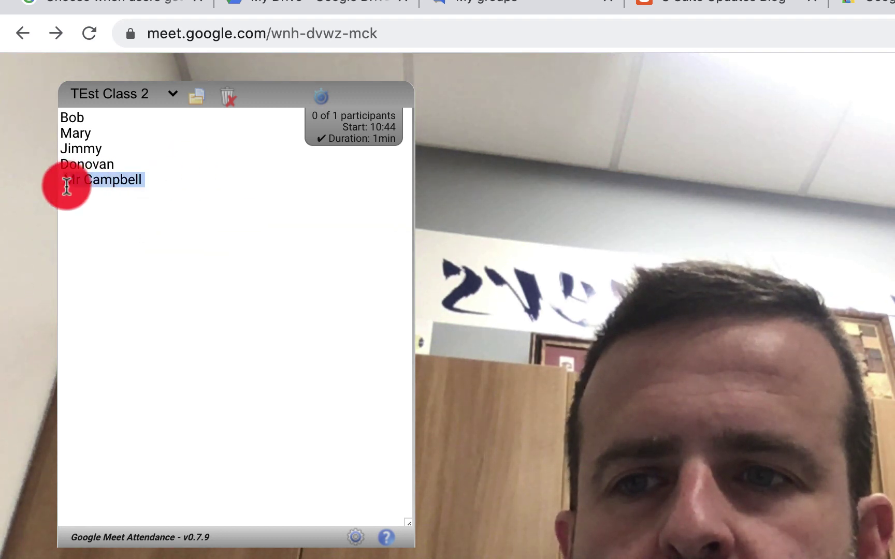
pyautogui.press('BackSpace')
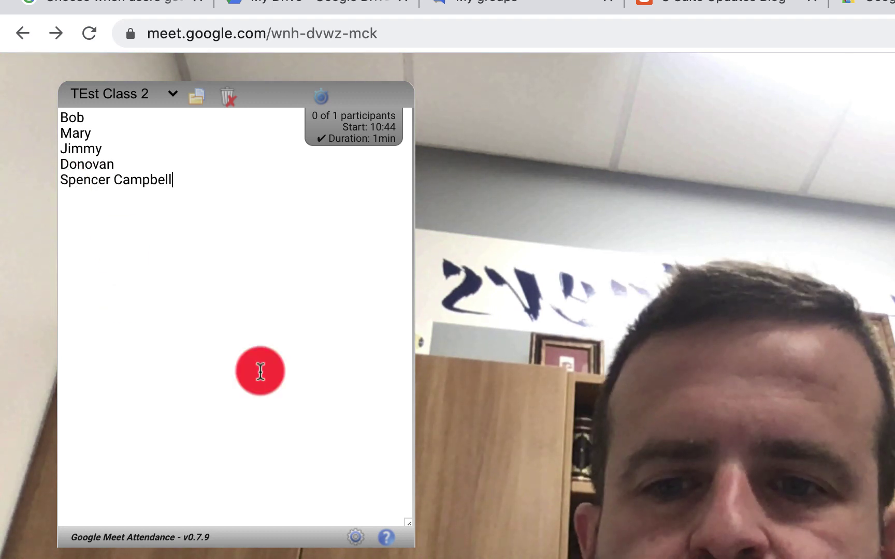
pyautogui.click(475, 318)
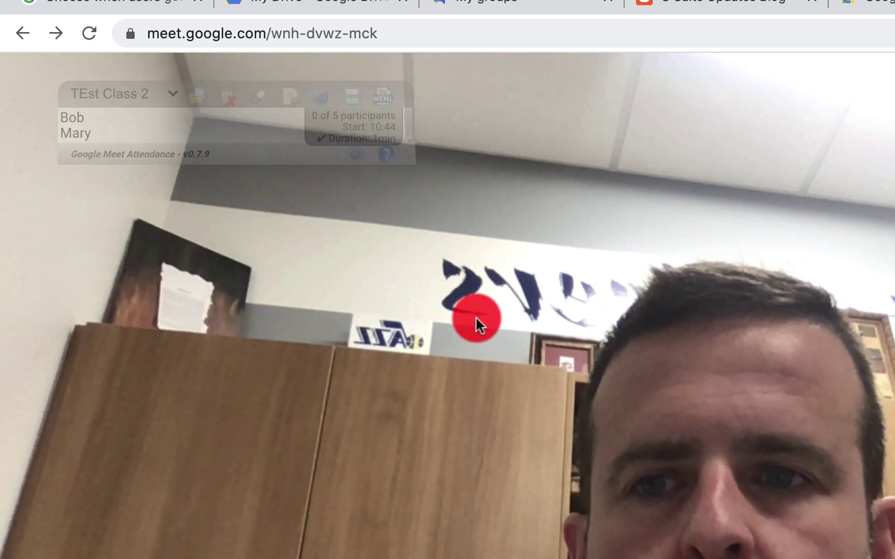
pyautogui.click(199, 122)
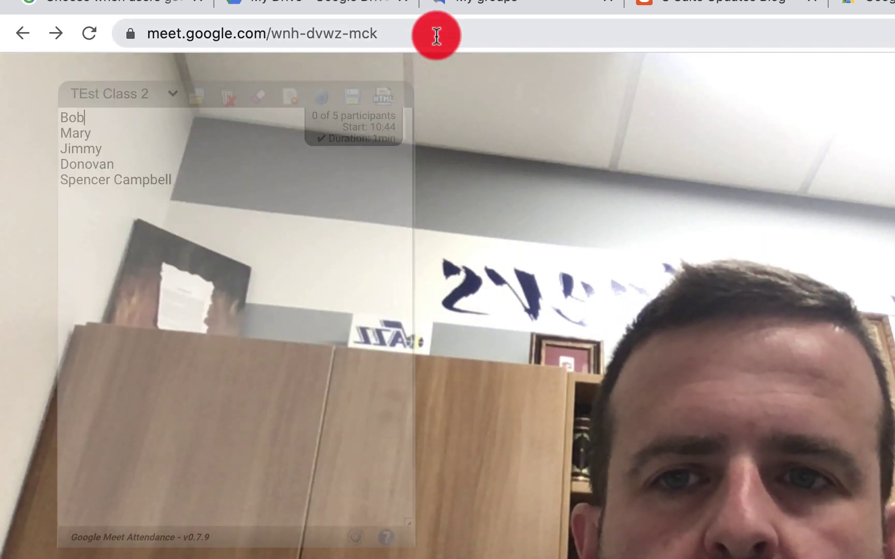
pyautogui.click(436, 35)
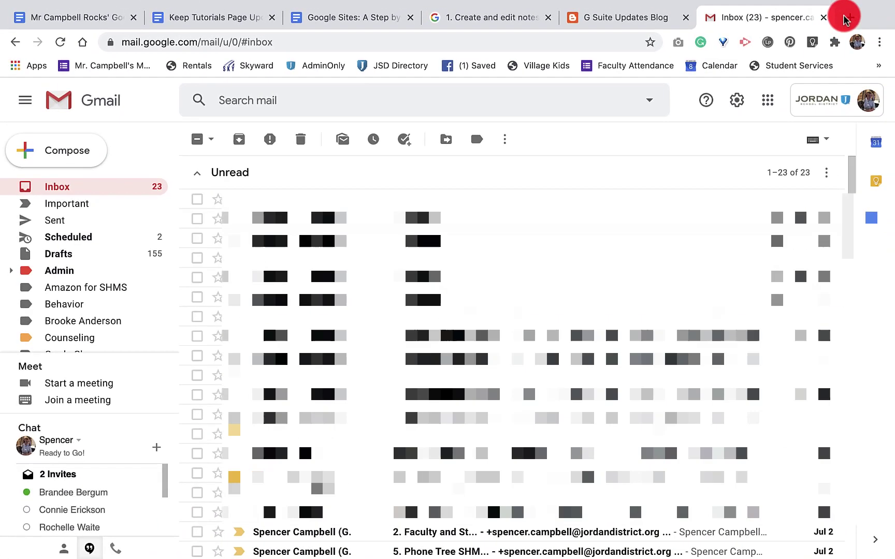
# - Open the copied meeting address in a new tab of the second account's browser
pyautogui.click(844, 18)
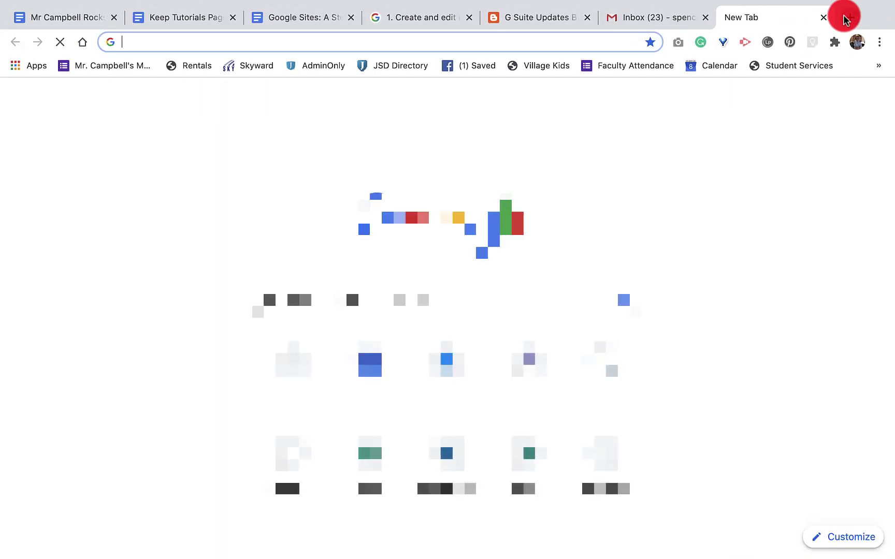
pyautogui.click(410, 42)
pyautogui.write('https://meet.google.com/wnh-dvwz-mck')
pyautogui.press('Return')
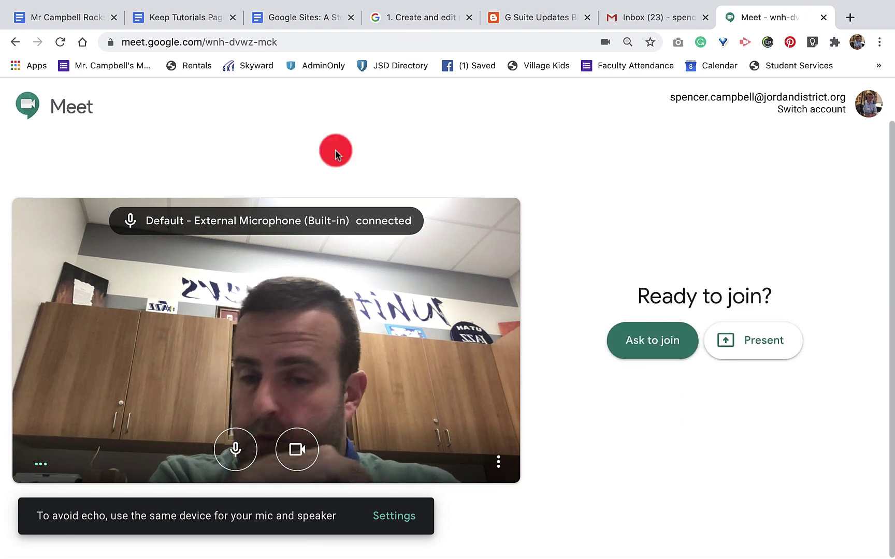
# - Join with microphone and camera off, then admit the waiting participant from the host
pyautogui.click(235, 448)
pyautogui.click(297, 448)
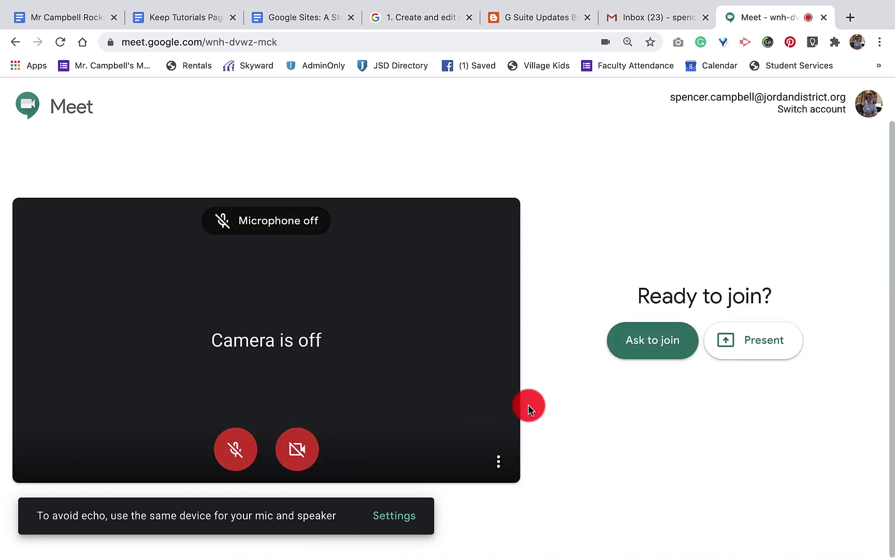
pyautogui.click(636, 342)
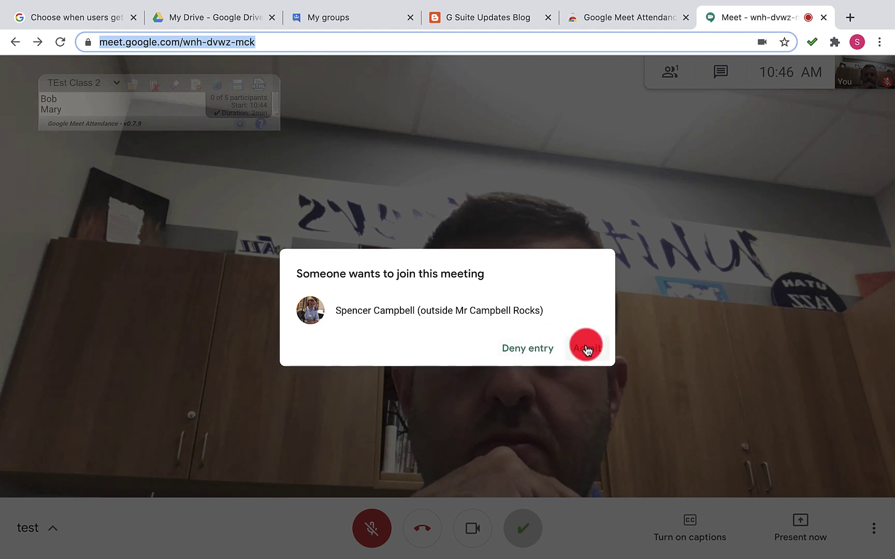
pyautogui.click(587, 349)
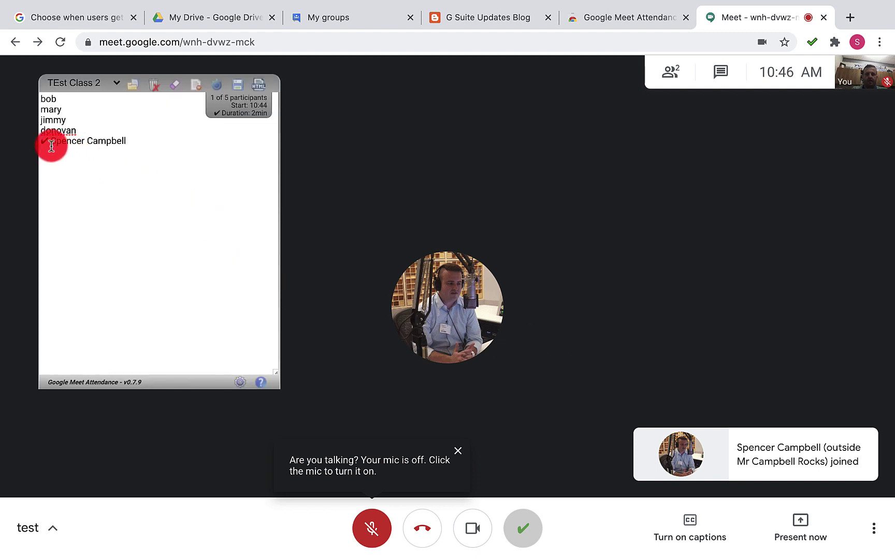
# - Close the Meet tab in the second browser so that account leaves the meeting
pyautogui.click(49, 145)
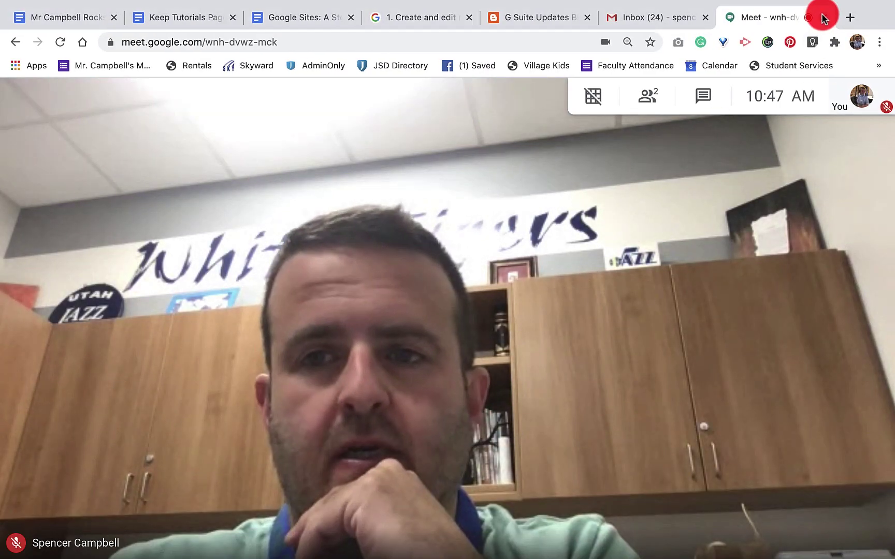
# - Leave the meeting from the second account and cancel deleting all names in the class
pyautogui.click(822, 17)
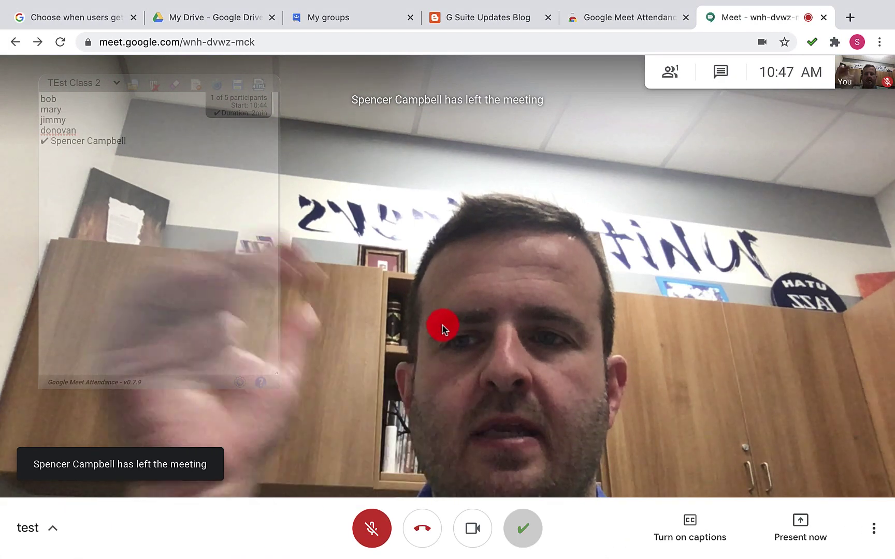
pyautogui.moveTo(153, 247)
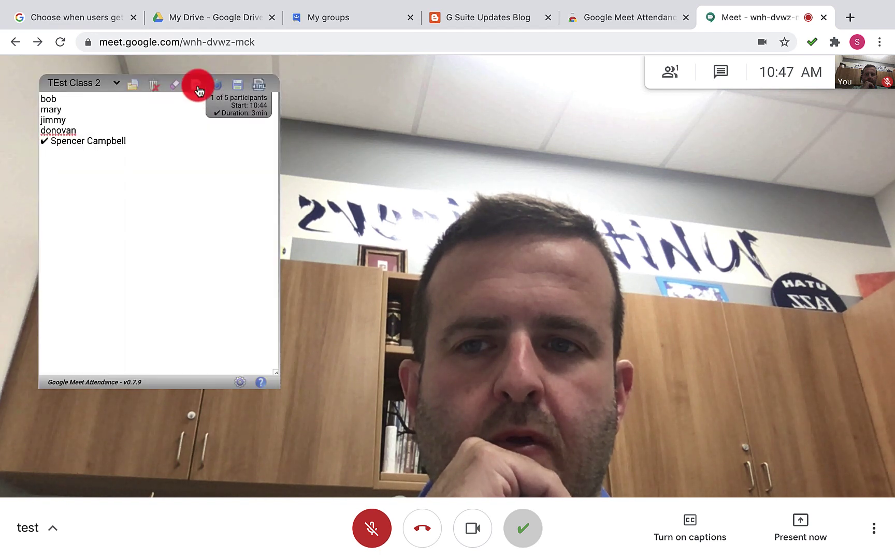
pyautogui.click(197, 86)
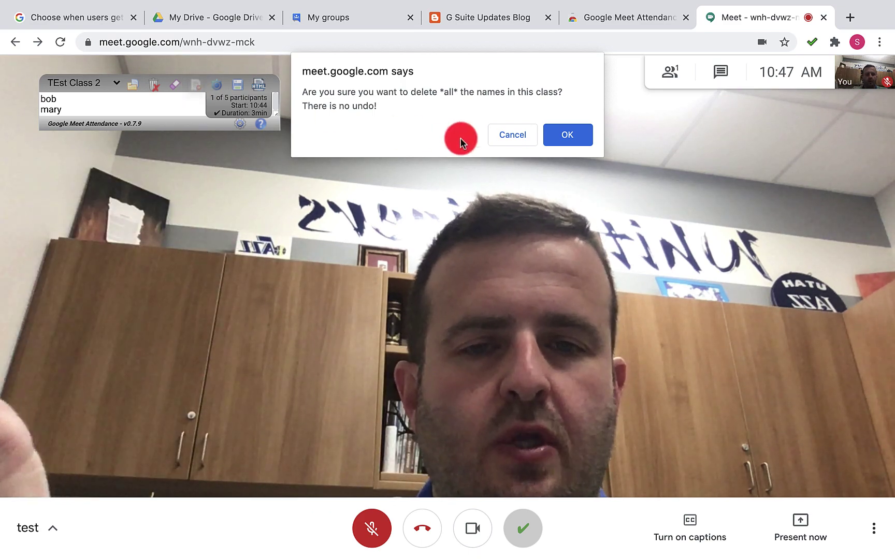
pyautogui.click(505, 136)
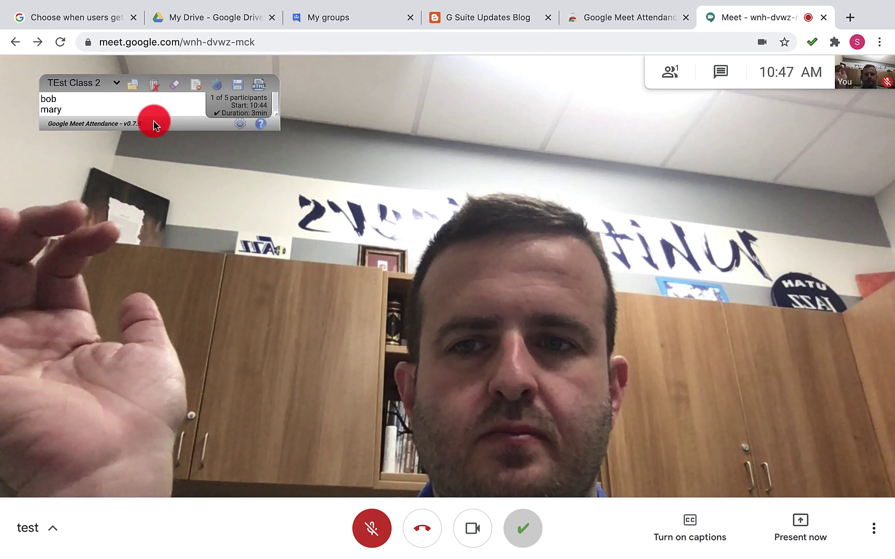
# - Erase the unwanted names and the blank first line, leaving only the checked-in attendee
pyautogui.moveTo(159, 100)
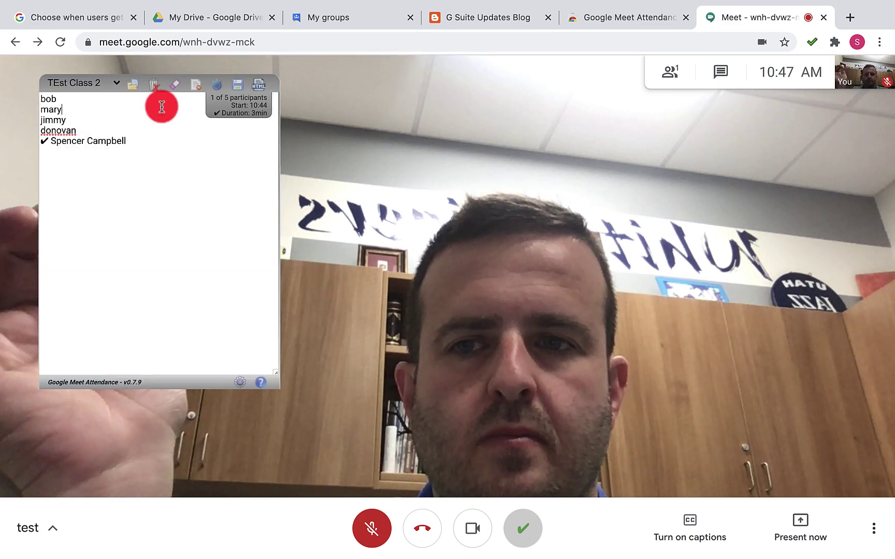
pyautogui.click(68, 99)
pyautogui.press('BackSpace')
pyautogui.press('BackSpace')
pyautogui.press('BackSpace')
pyautogui.press('Delete')
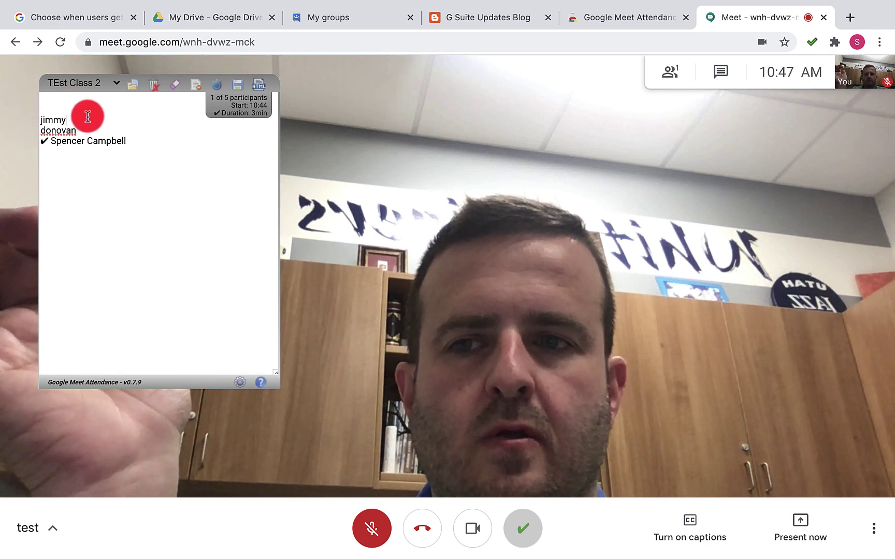
pyautogui.press('BackSpace')
pyautogui.press('BackSpace')
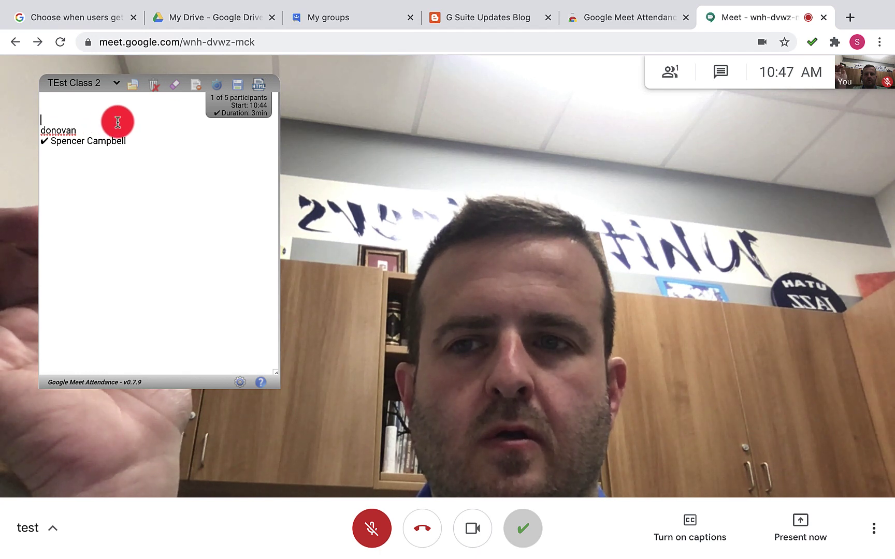
pyautogui.click(105, 126)
pyautogui.press('BackSpace')
pyautogui.press('BackSpace')
pyautogui.press('BackSpace')
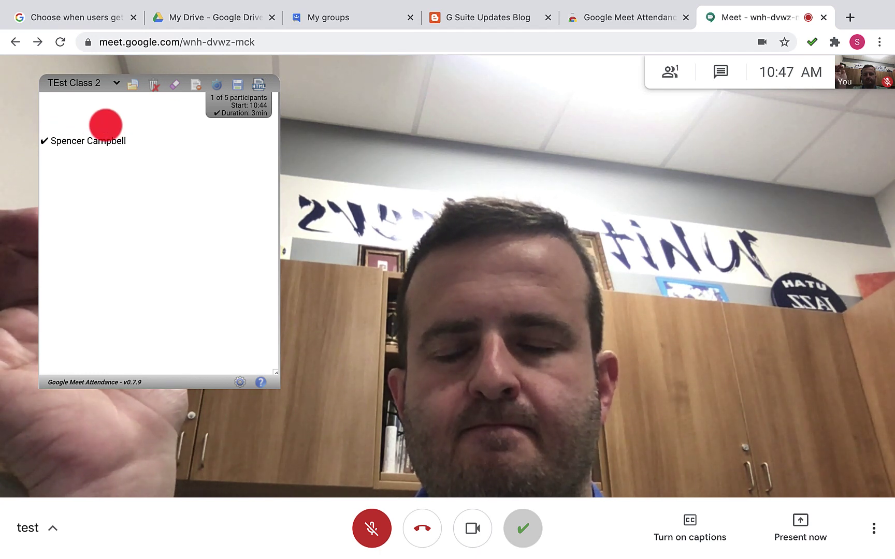
pyautogui.press('BackSpace')
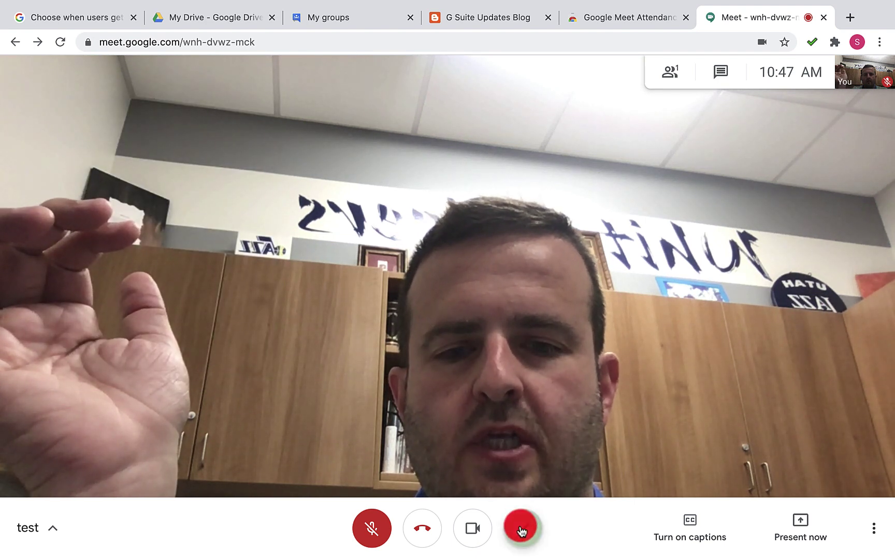
# - Keep TEst Class 2 selected, clear the checkmark before its name, and select the meeting URL
pyautogui.moveTo(522, 528)
pyautogui.moveTo(157, 105)
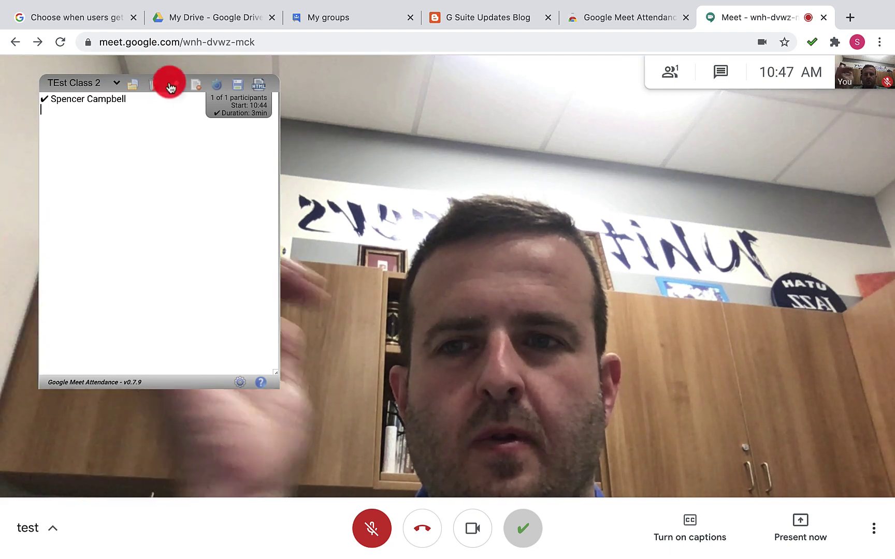
pyautogui.click(120, 84)
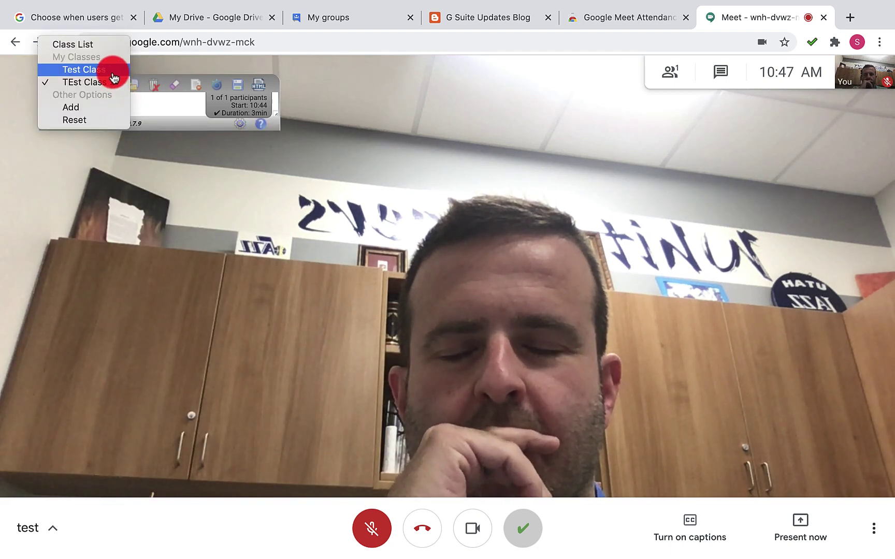
pyautogui.click(159, 101)
pyautogui.click(159, 101)
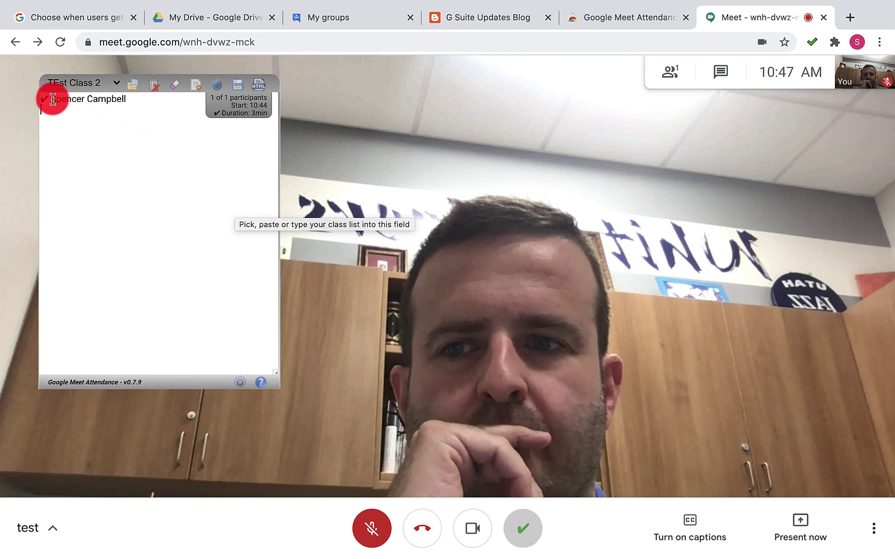
pyautogui.click(118, 99)
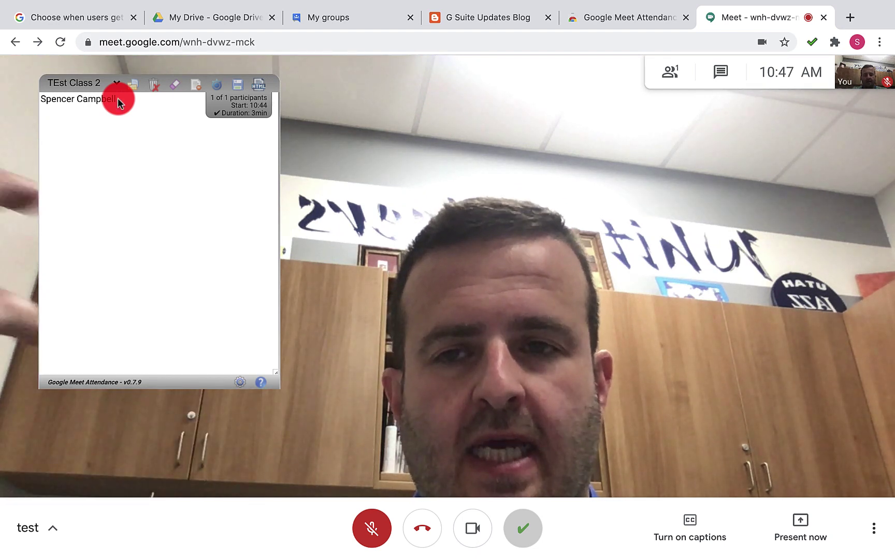
pyautogui.click(273, 43)
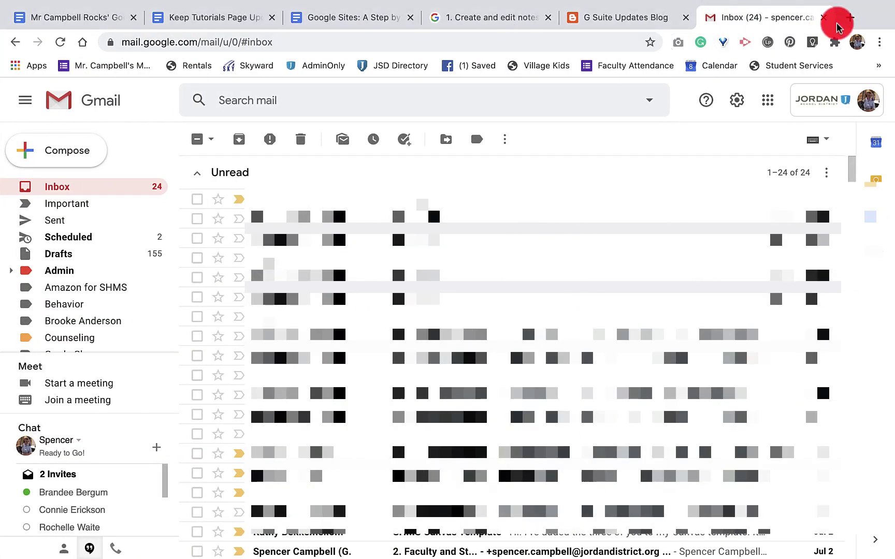
# - Load the copied meeting link in a new browser tab
pyautogui.click(845, 17)
pyautogui.write('https://meet.google.com/wnh-dvwz-mck')
pyautogui.press('Return')
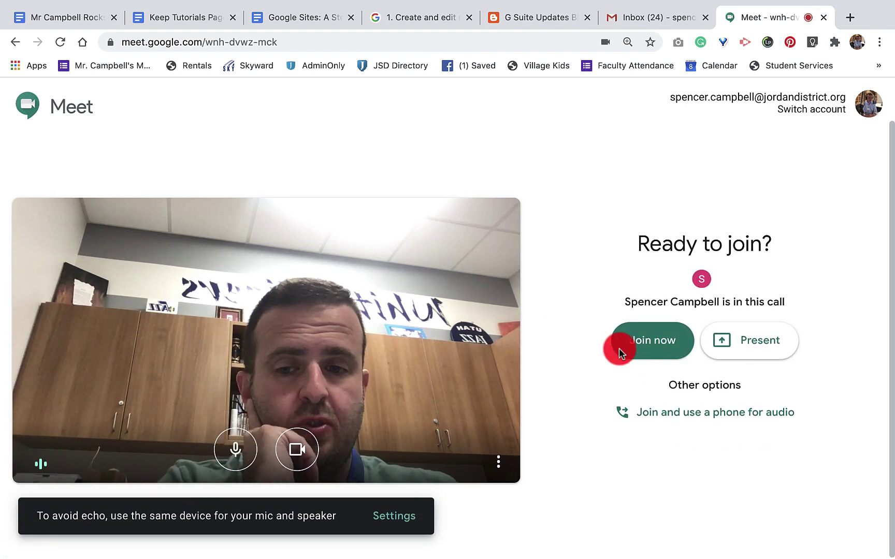
# - Join the call as the second participant with microphone and camera turned off
pyautogui.click(236, 449)
pyautogui.click(279, 449)
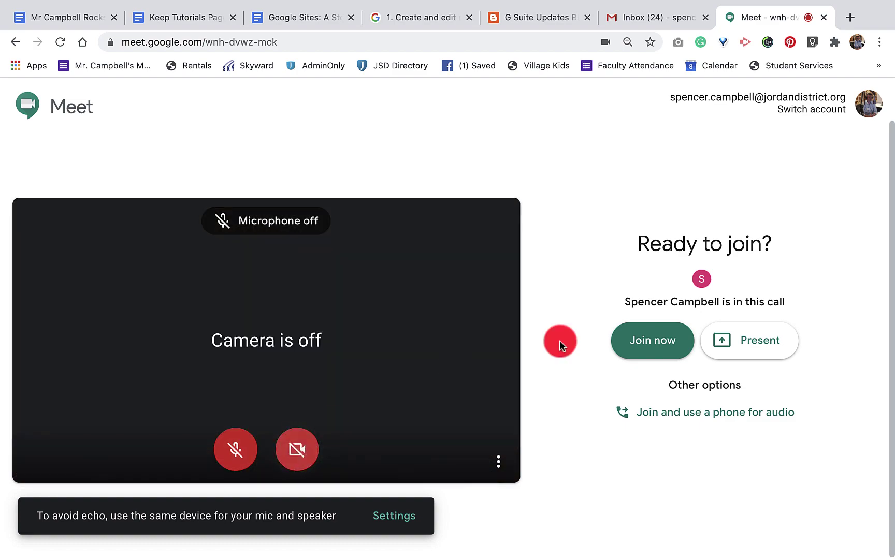
pyautogui.click(647, 344)
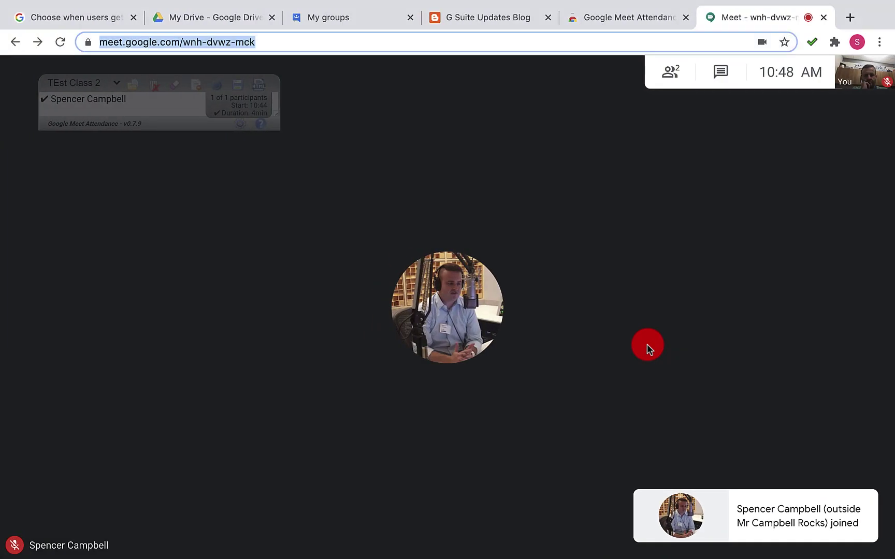
pyautogui.click(647, 344)
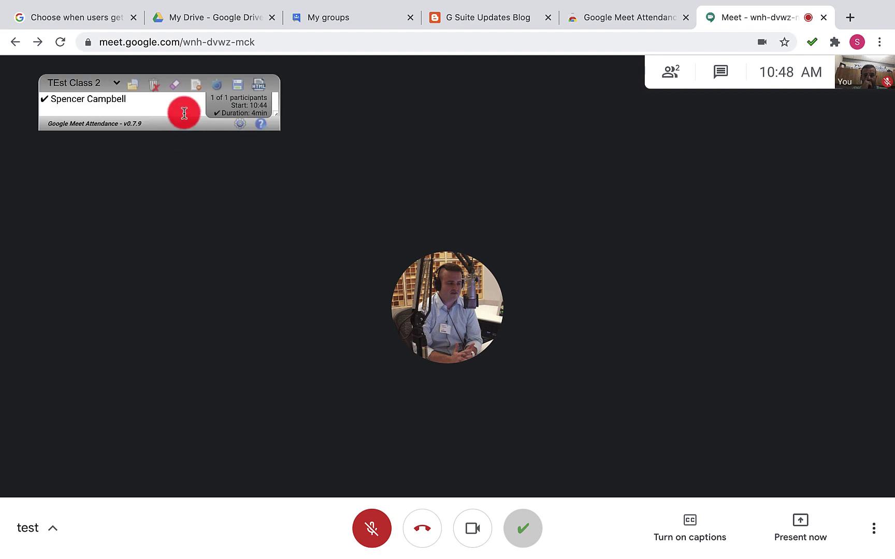
pyautogui.moveTo(179, 109)
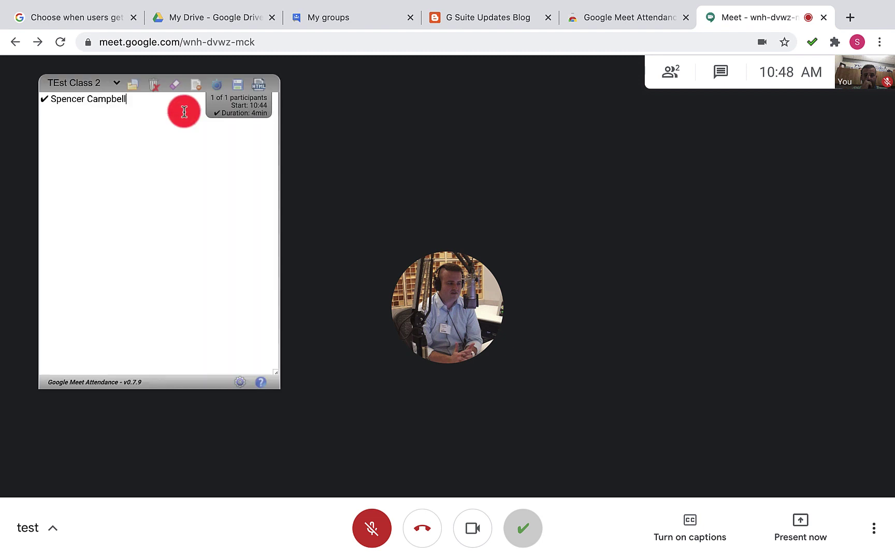
# - Download the TEst Class 2 attendance CSV and open it in Excel, showing check-ins at 10:46 and 10:48
pyautogui.click(239, 88)
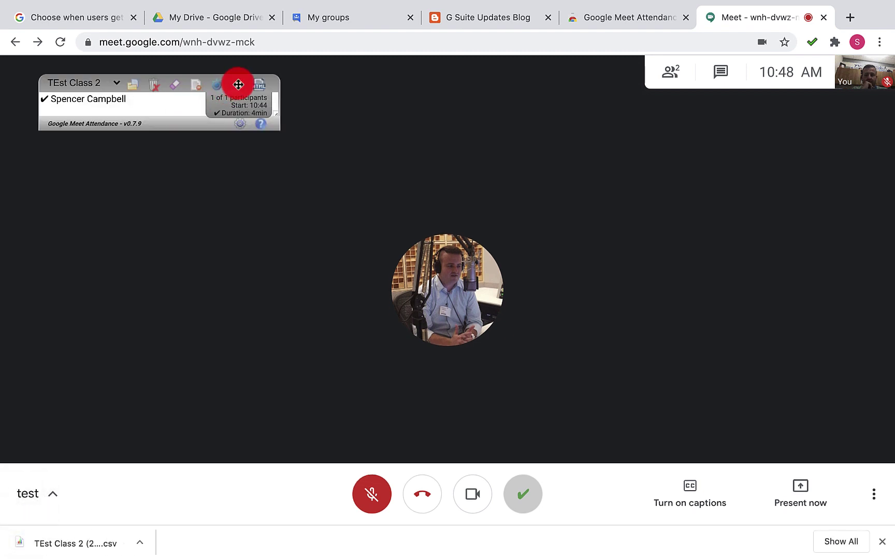
pyautogui.click(103, 544)
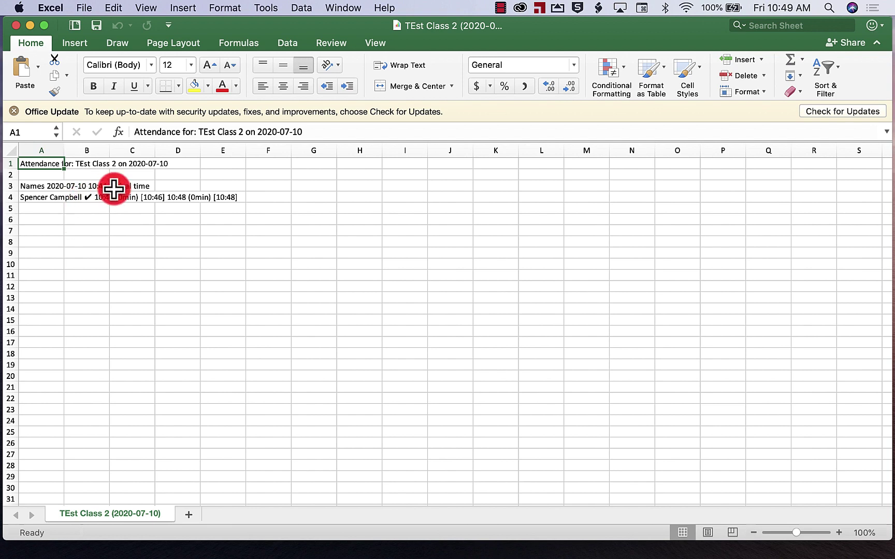
pyautogui.scroll(-10, 220, 199)
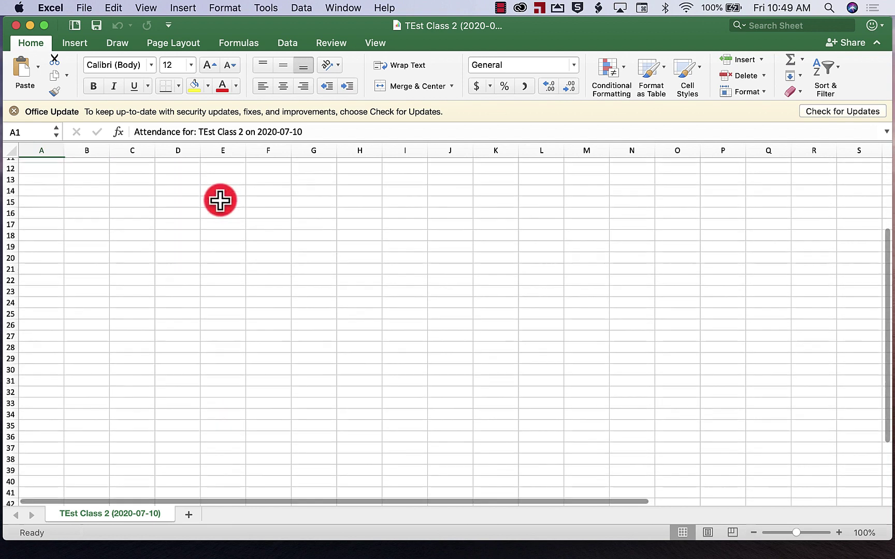
pyautogui.scroll(10, 220, 200)
pyautogui.hscroll(-2, 220, 200)
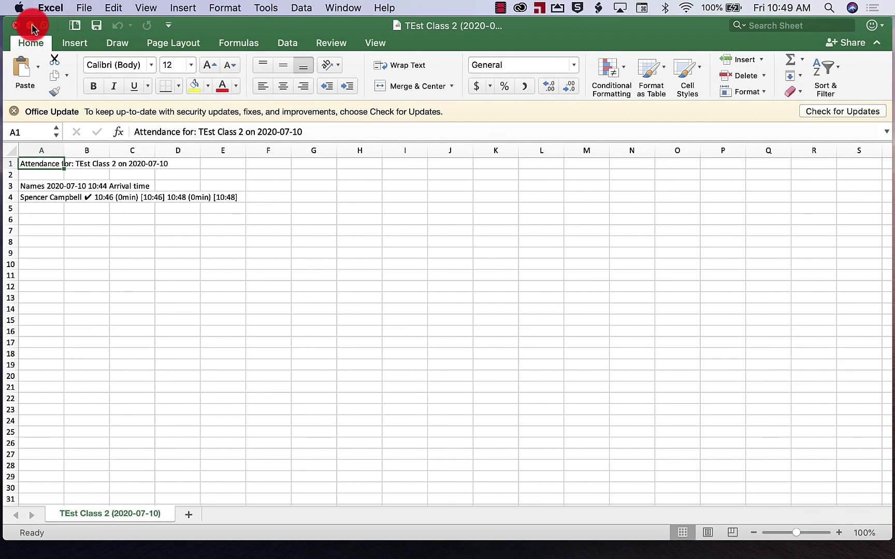
# - Minimize Excel, return to the full-screen meeting, and open the attendance extension's help guide
pyautogui.click(30, 26)
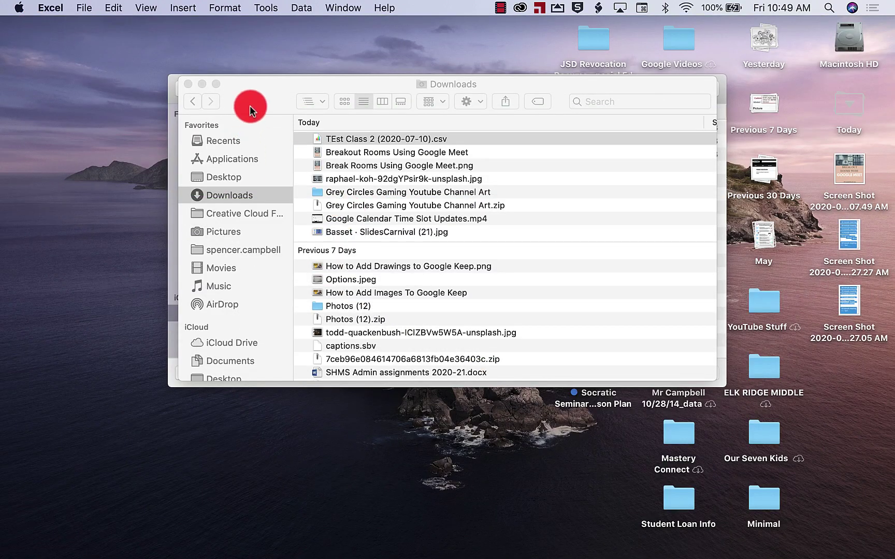
pyautogui.hotkey('ctrl', 'Right')
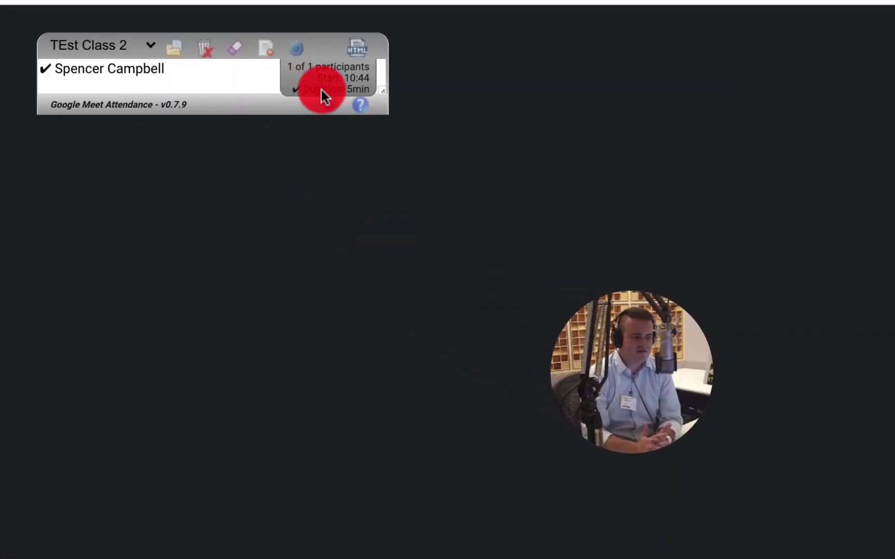
pyautogui.click(257, 82)
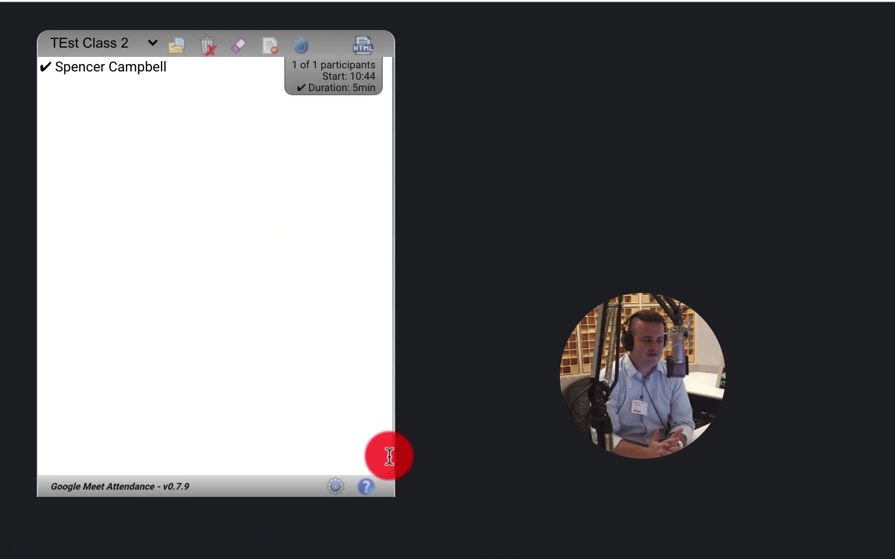
pyautogui.click(367, 487)
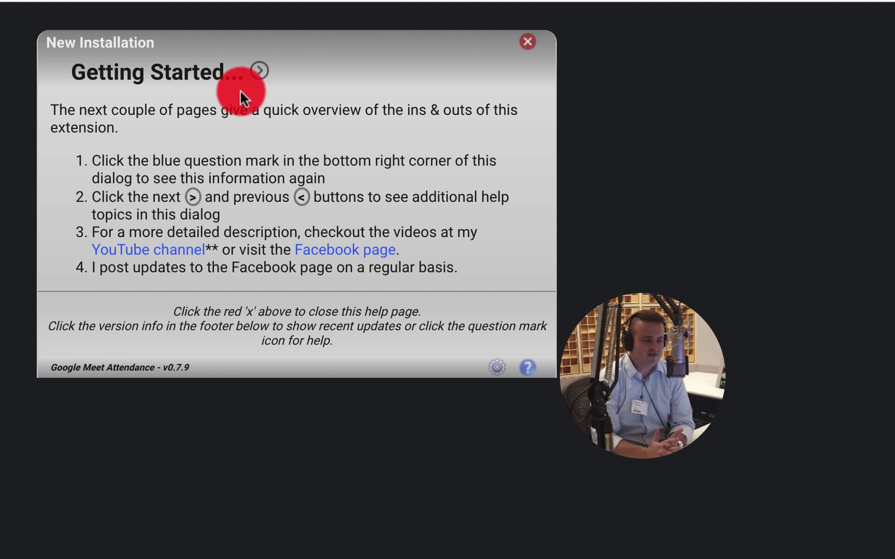
# - Page through the help guide from Setting-up your Classes to the Getting help page
pyautogui.click(257, 69)
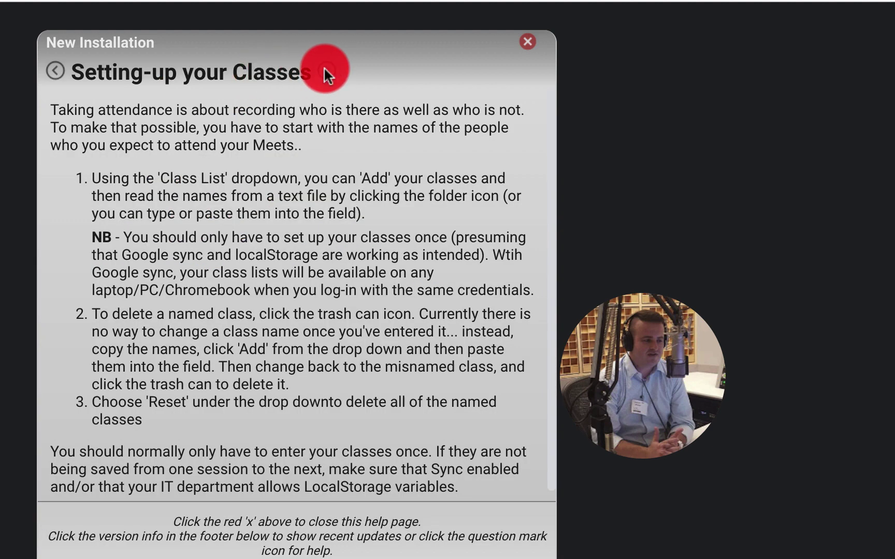
pyautogui.click(324, 69)
pyautogui.click(261, 72)
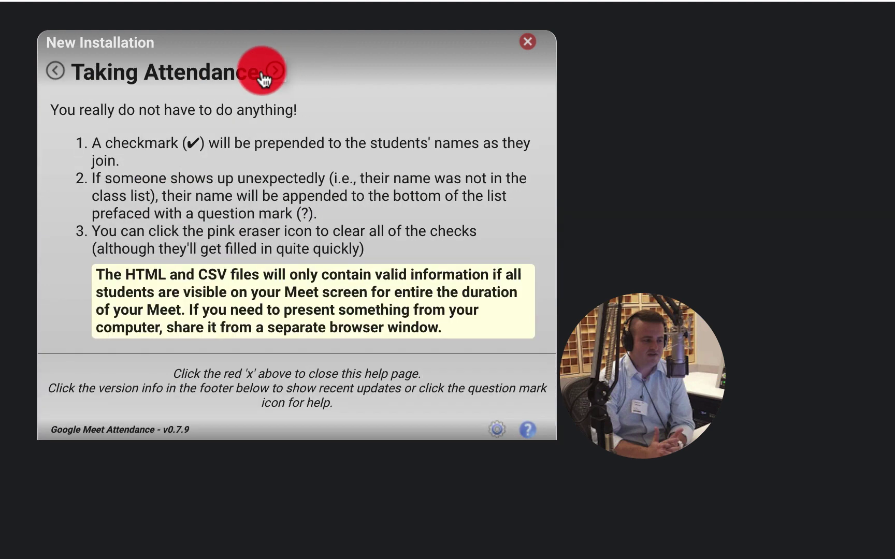
pyautogui.click(274, 71)
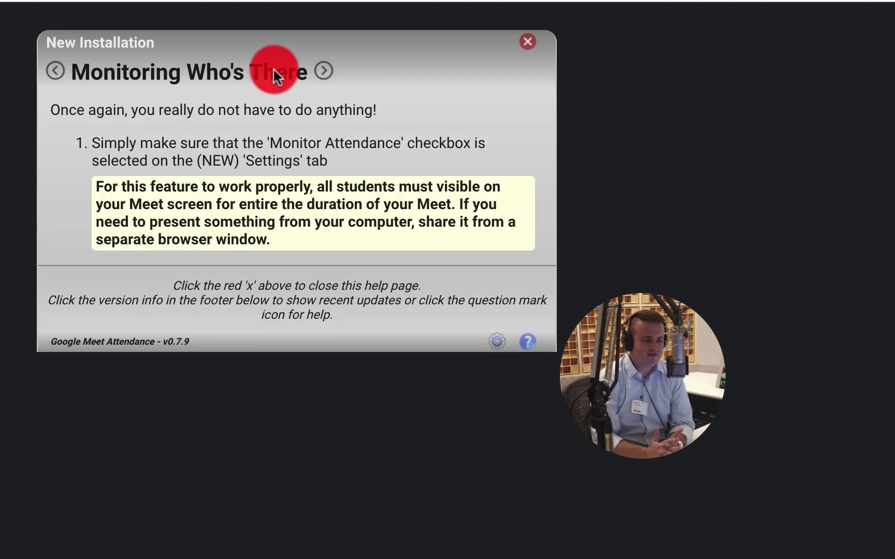
pyautogui.click(314, 72)
pyautogui.click(314, 70)
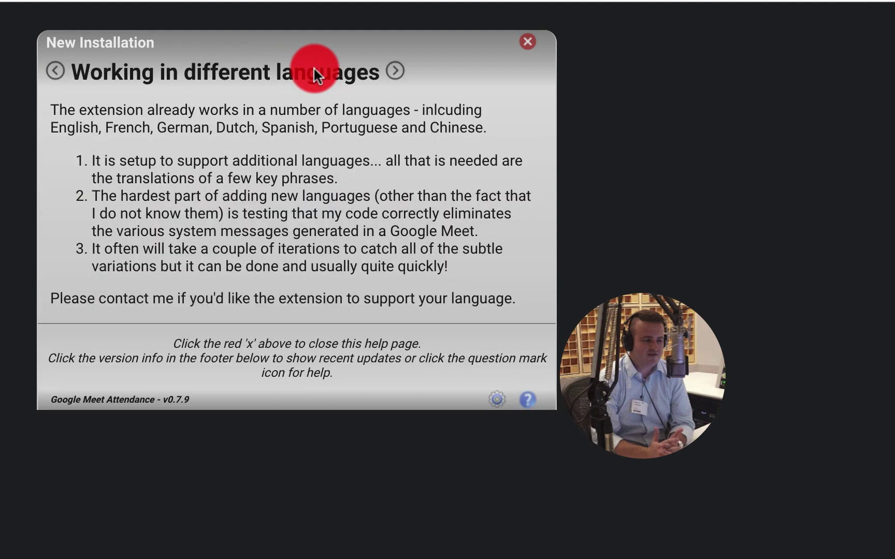
pyautogui.click(388, 70)
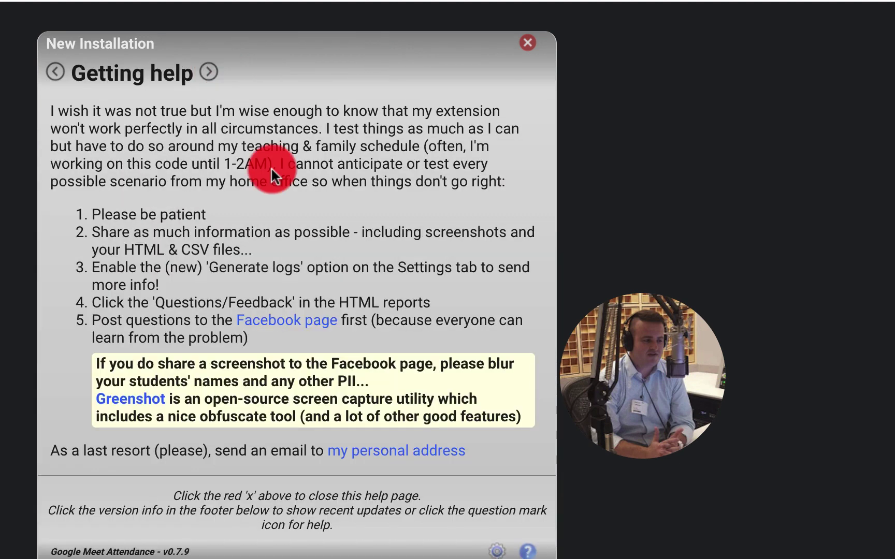